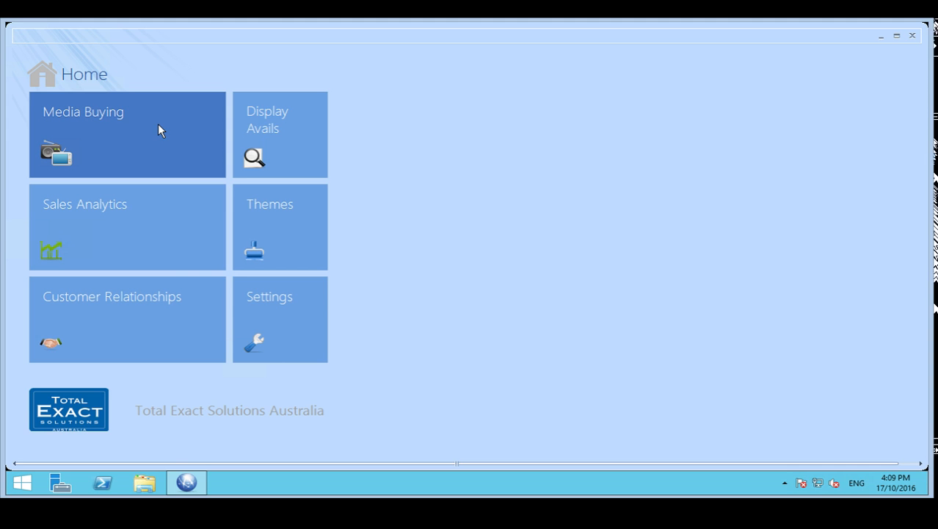
Step: Open Media Buying and start a new proposal, going over its station, start date and duration settings
{"action": "left_click", "coordinate": [158, 123]}
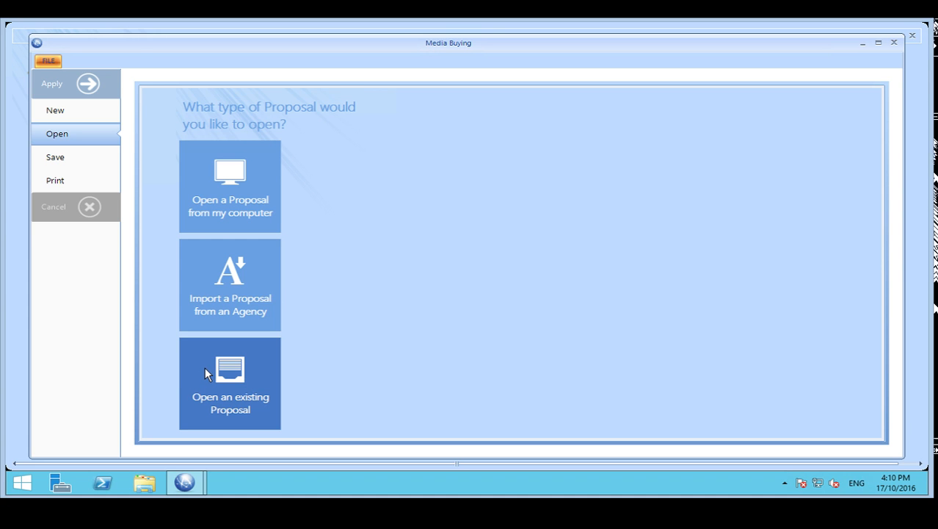
{"action": "left_click", "coordinate": [54, 114]}
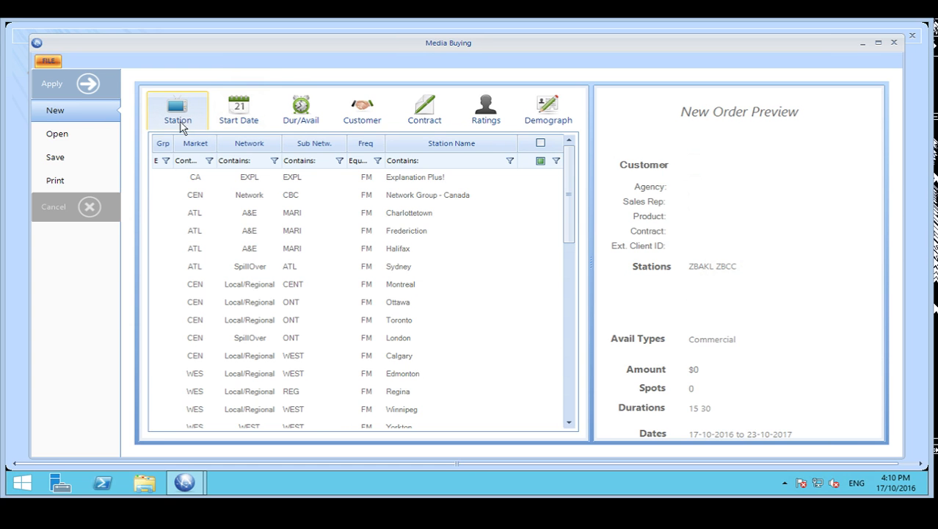
{"action": "left_click", "coordinate": [236, 118]}
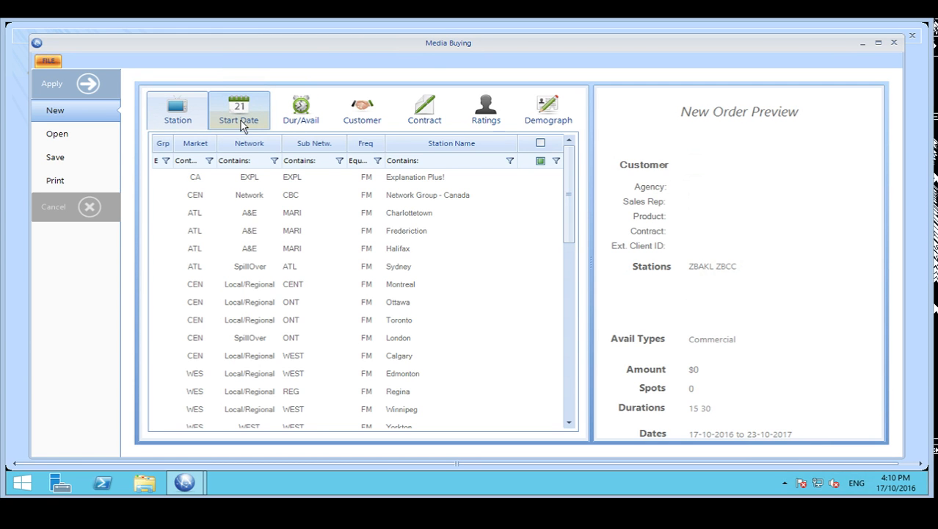
{"action": "left_click", "coordinate": [303, 117]}
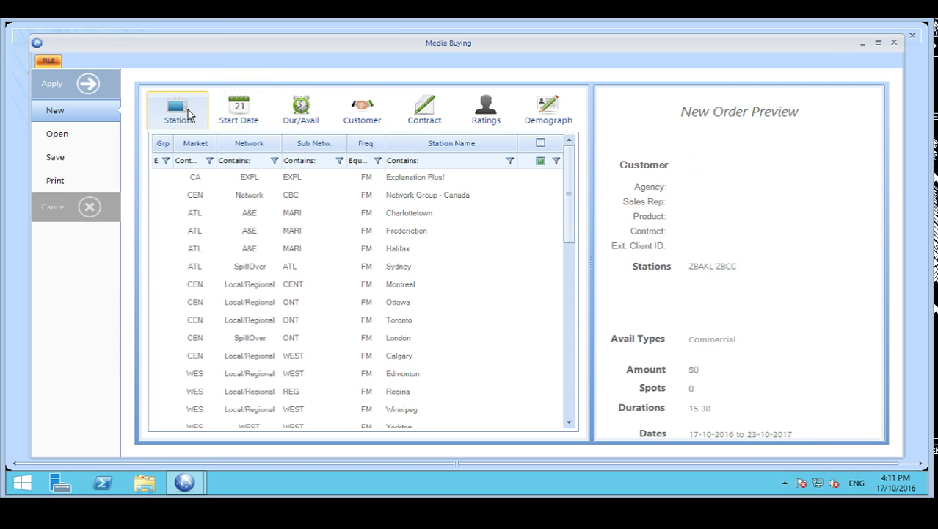
Step: Filter the stations to networks containing "im" and keep only Kick FM - Sydney and Kick FM - Melbourne selected
{"action": "left_click", "coordinate": [259, 160]}
{"action": "type", "text": "im"}
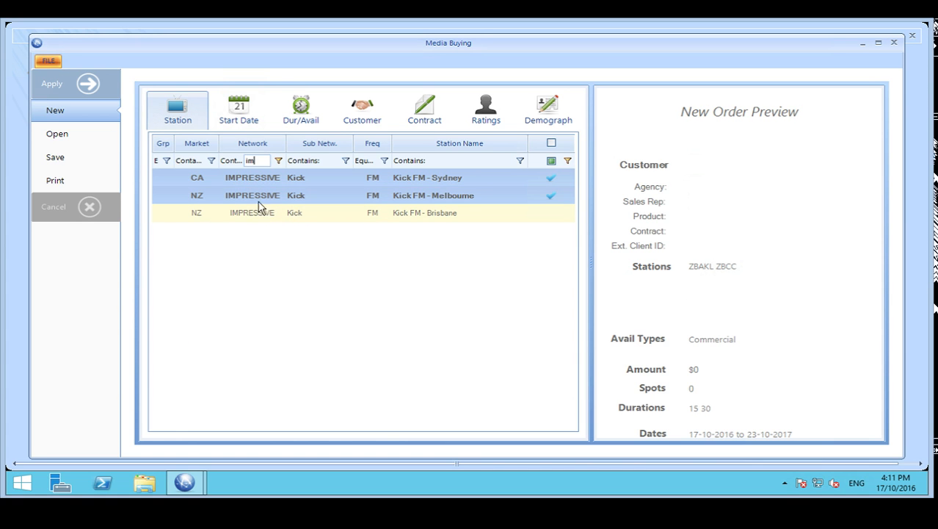
{"action": "left_click", "coordinate": [424, 214]}
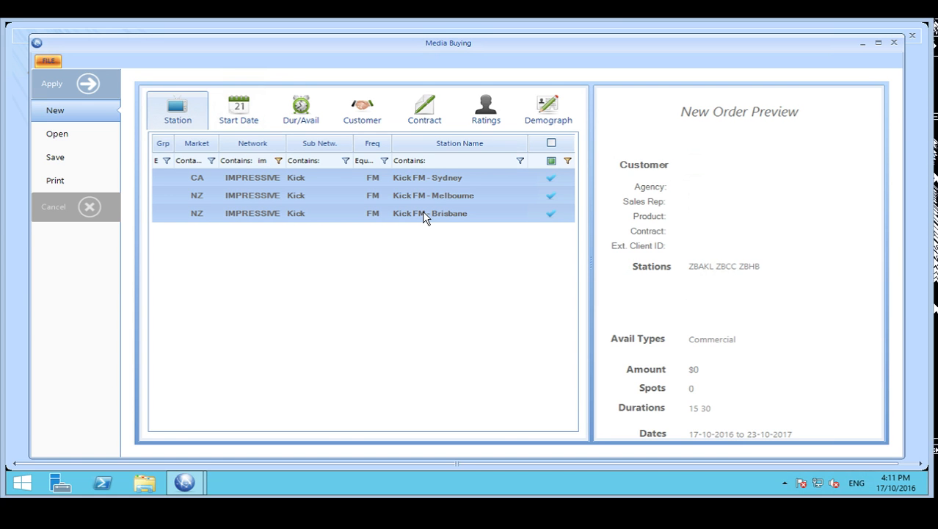
{"action": "left_click", "coordinate": [424, 213]}
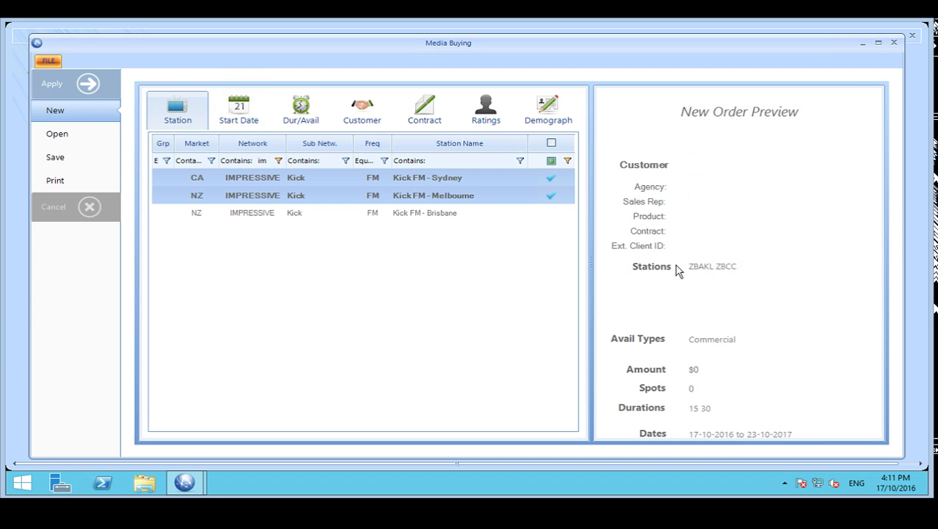
Step: Review the start date settings and add Live Read and Sponsorship to the order's avail types
{"action": "left_click", "coordinate": [247, 120]}
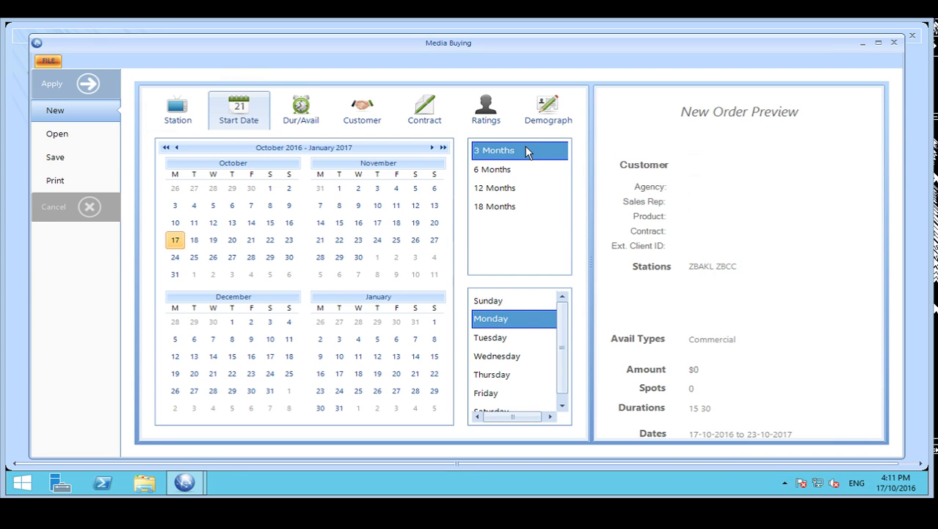
{"action": "left_click", "coordinate": [298, 117]}
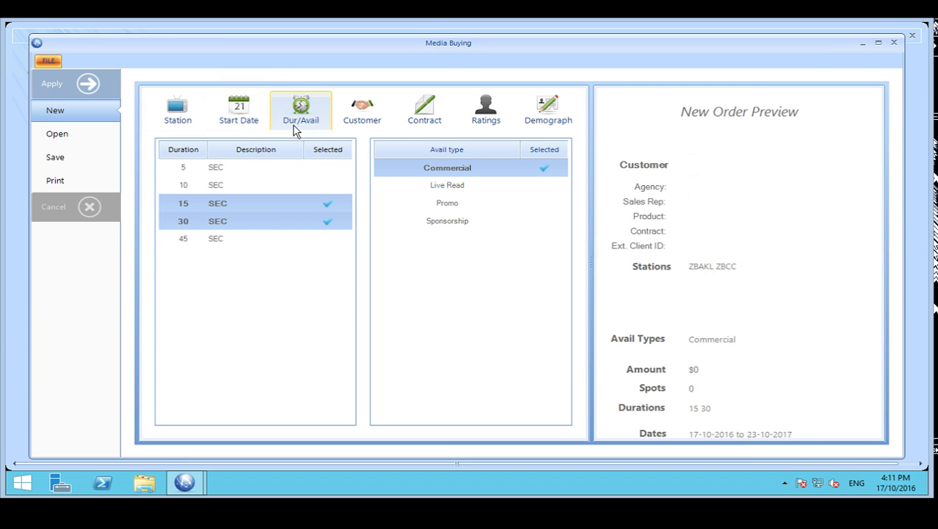
{"action": "left_click", "coordinate": [298, 207]}
{"action": "left_click", "coordinate": [464, 189]}
{"action": "left_click", "coordinate": [459, 229]}
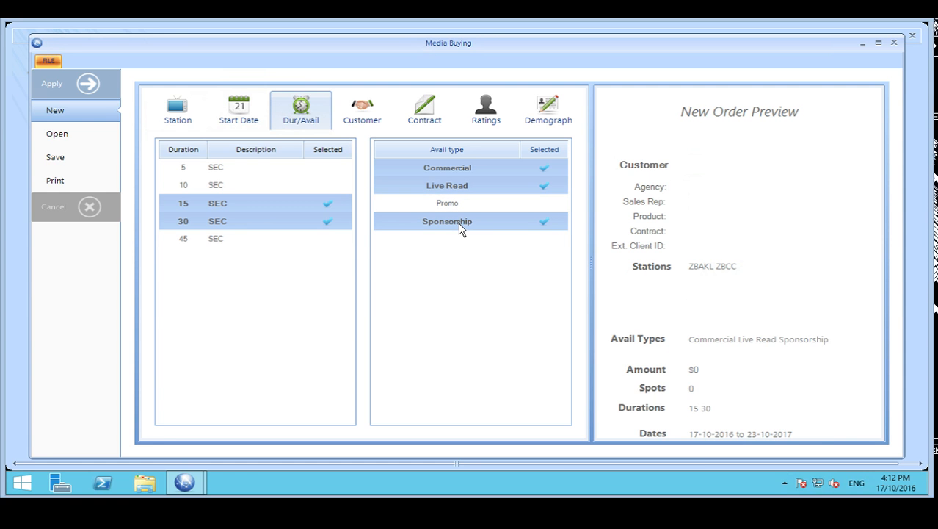
Step: Choose Air New Zealand as the customer and apply the new order, maximizing its booking grid
{"action": "left_click", "coordinate": [373, 124]}
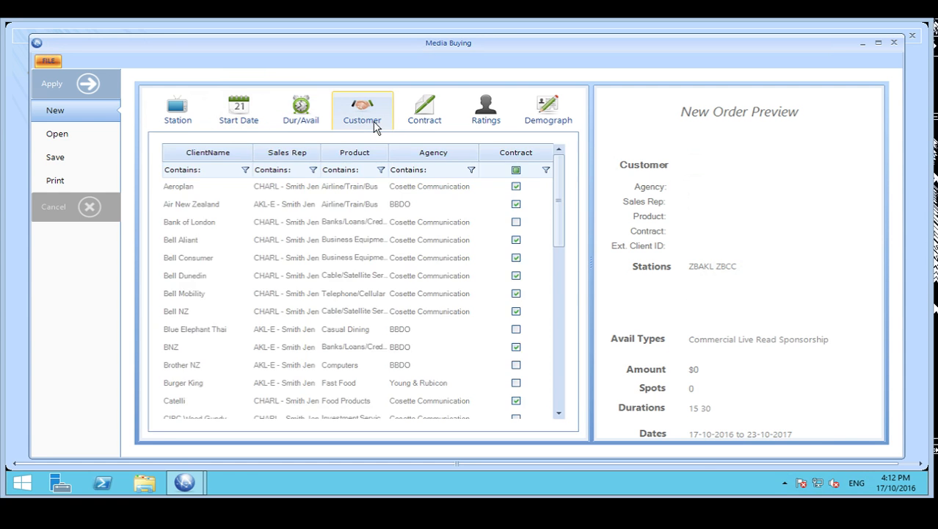
{"action": "left_click", "coordinate": [196, 212]}
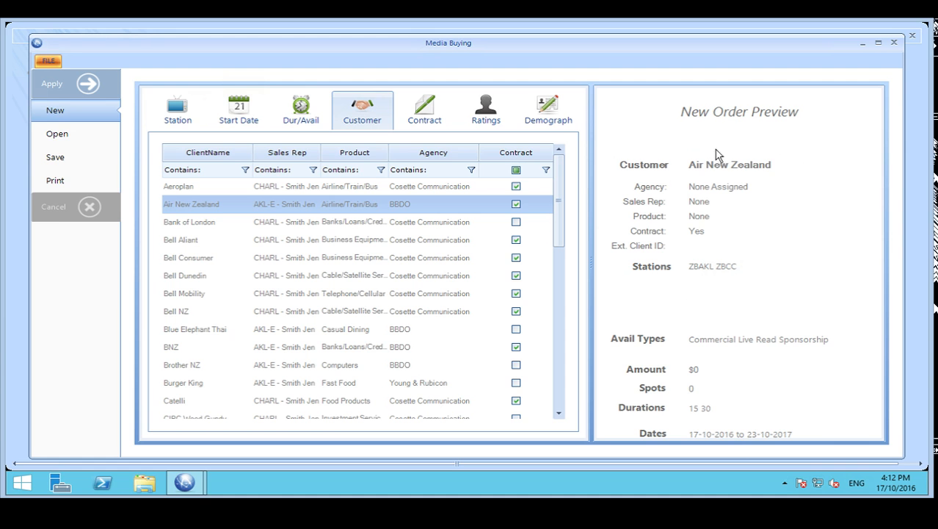
{"action": "left_click", "coordinate": [81, 88]}
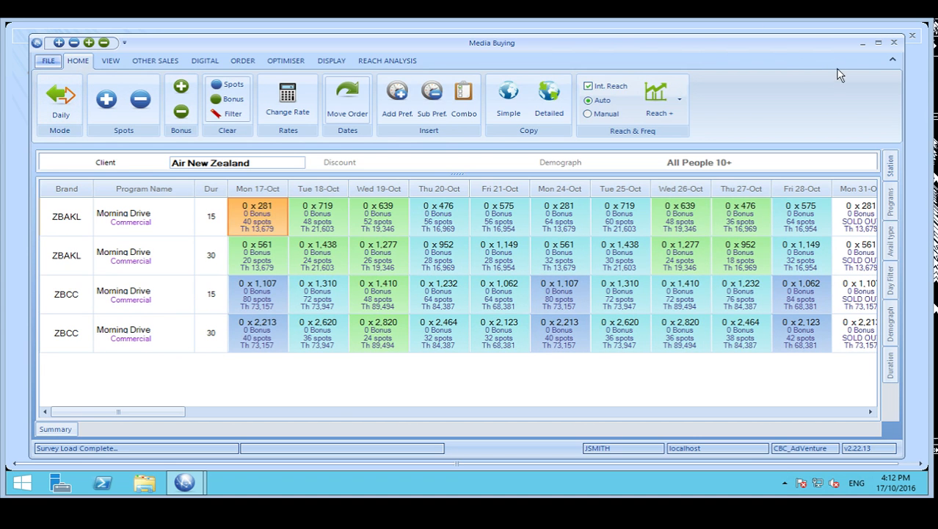
{"action": "left_click", "coordinate": [879, 44]}
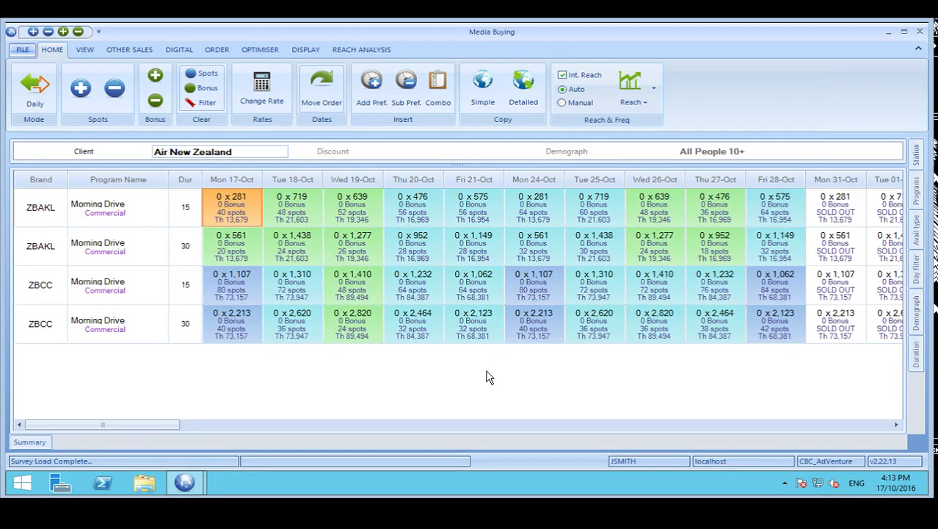
Step: Add the 0830-1200 Midday program to the grid and limit the rows to the 30-second duration
{"action": "left_click", "coordinate": [917, 189]}
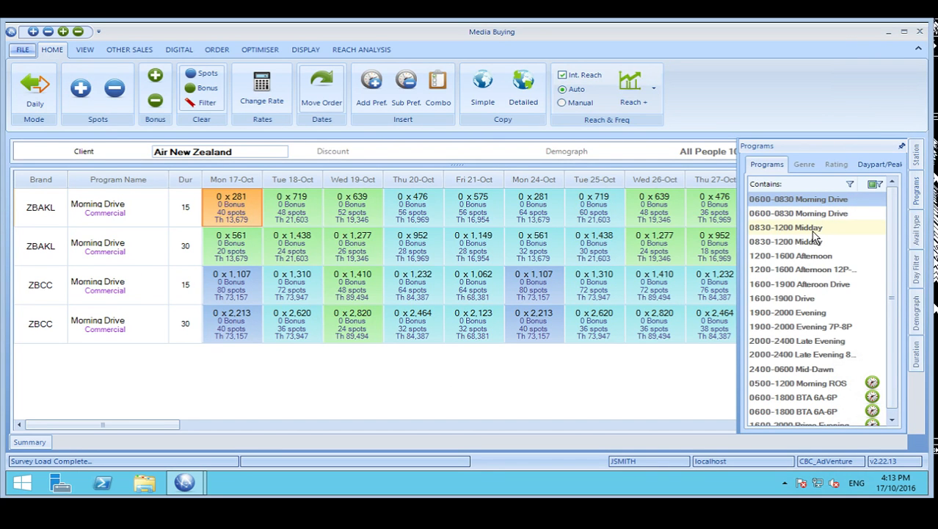
{"action": "double_click", "coordinate": [813, 229]}
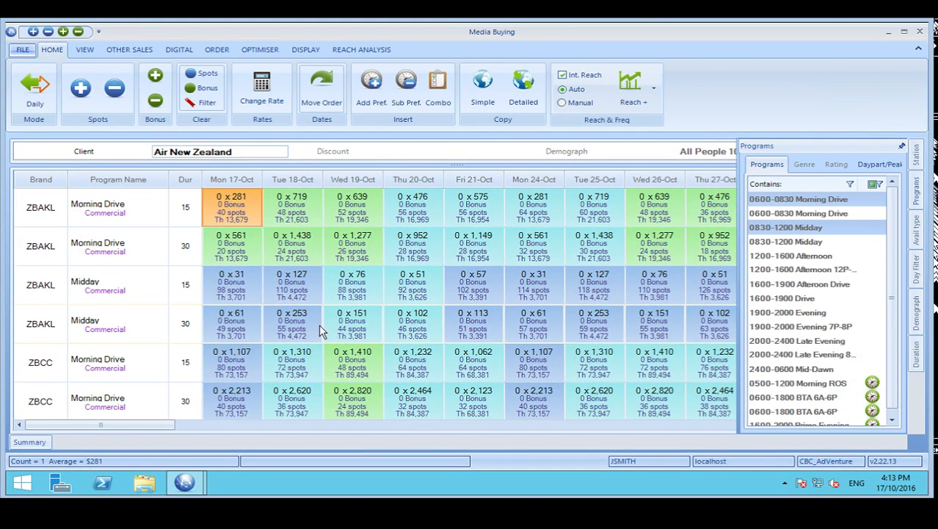
{"action": "mouse_move", "coordinate": [319, 323]}
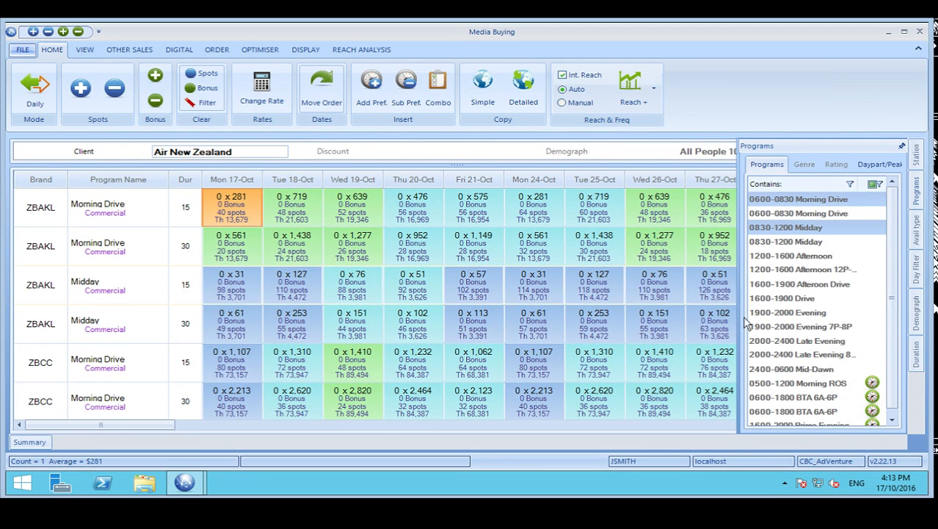
{"action": "left_click", "coordinate": [917, 360]}
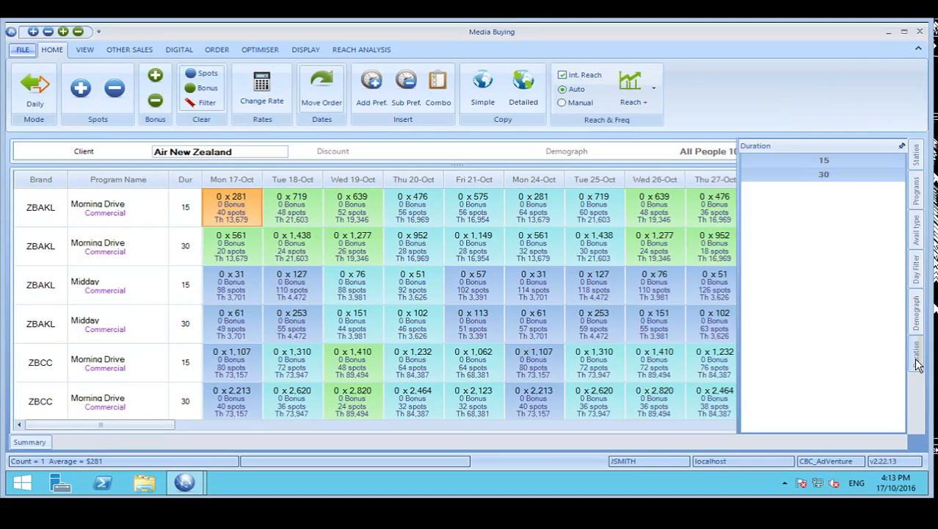
{"action": "left_click", "coordinate": [824, 175]}
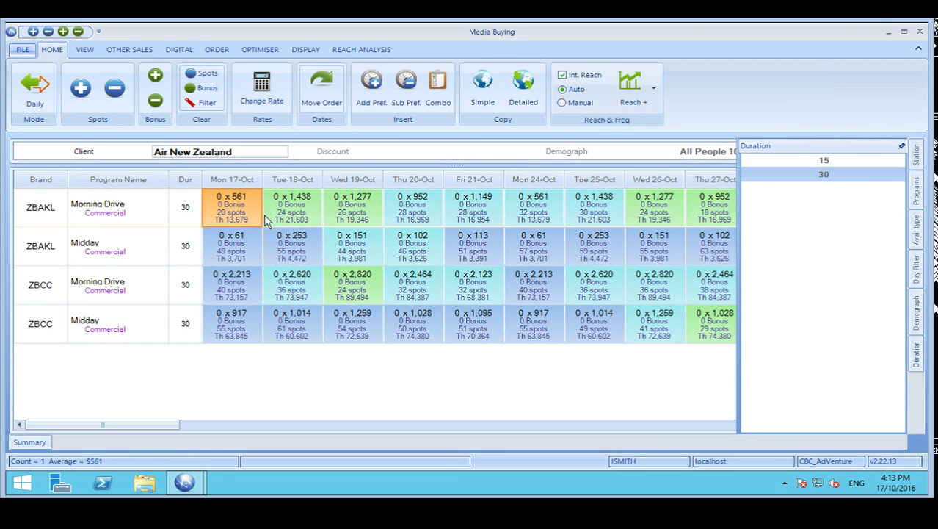
{"action": "left_click", "coordinate": [490, 298]}
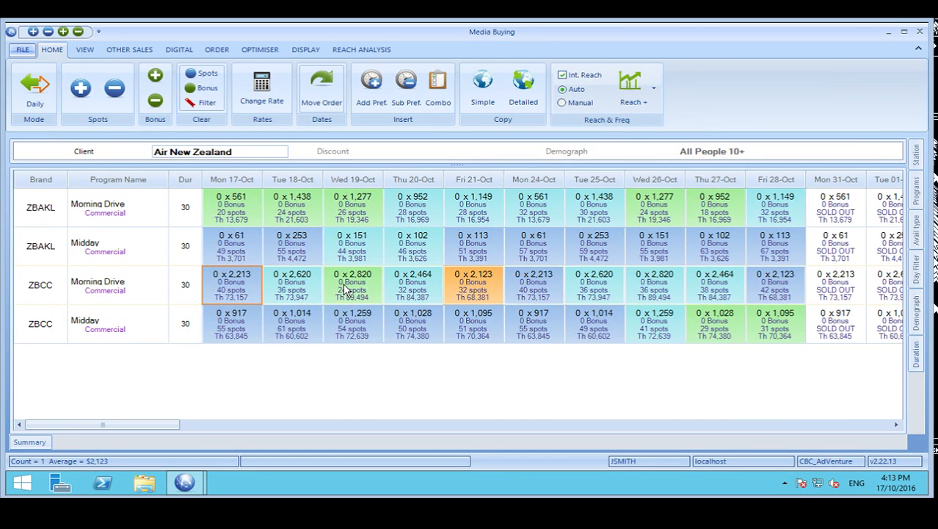
Step: Try to filter the grid by the Sponsorship avail type and view the day filter
{"action": "mouse_move", "coordinate": [348, 290]}
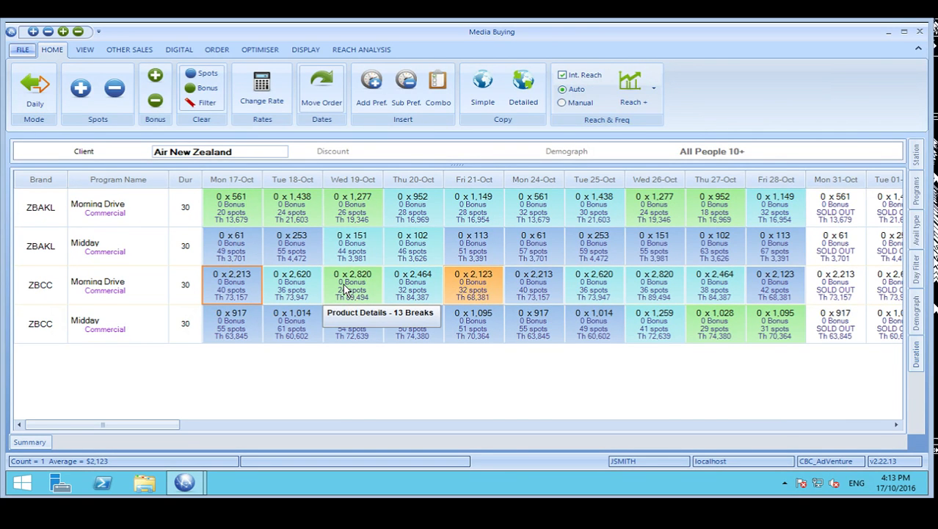
{"action": "left_click", "coordinate": [917, 234]}
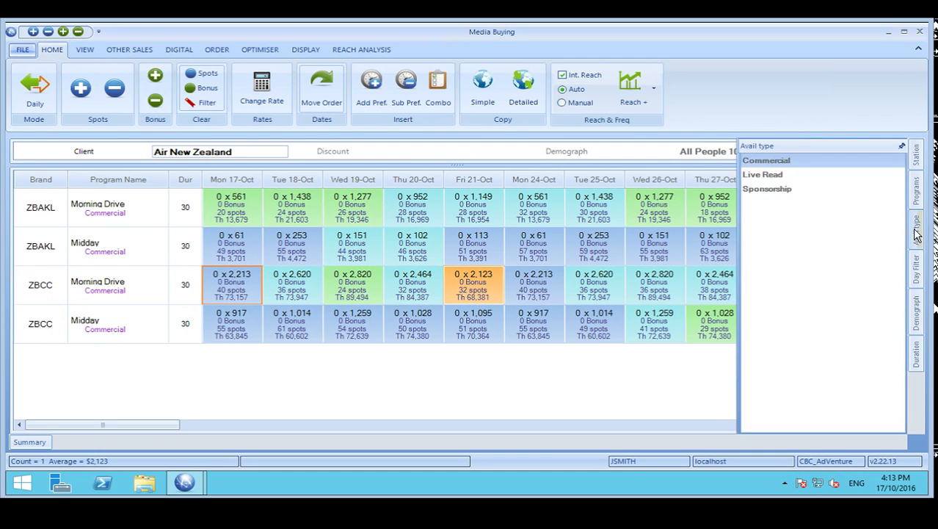
{"action": "left_click", "coordinate": [798, 190]}
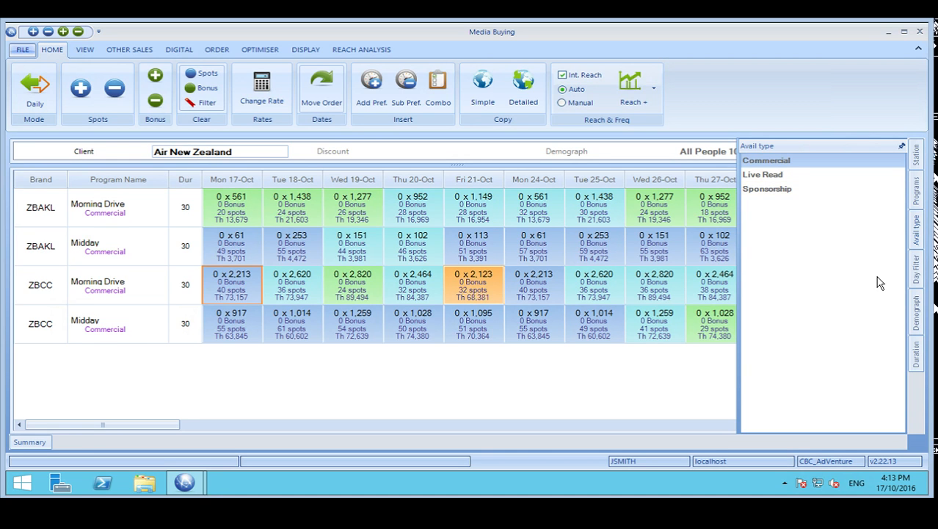
{"action": "left_click", "coordinate": [920, 272]}
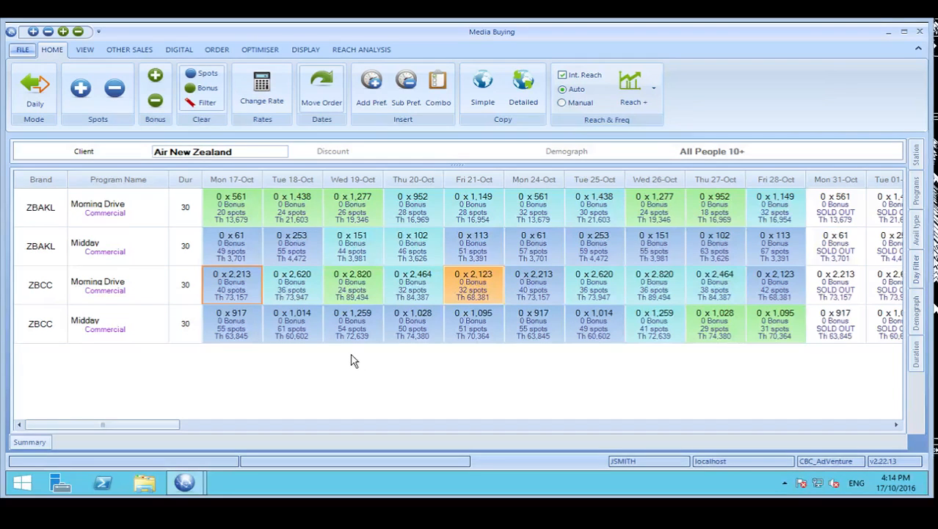
Step: Add 5 spots to every Morning Drive and Midday cell of both stations from Mon 17-Oct to Fri 21-Oct
{"action": "left_click", "coordinate": [250, 211]}
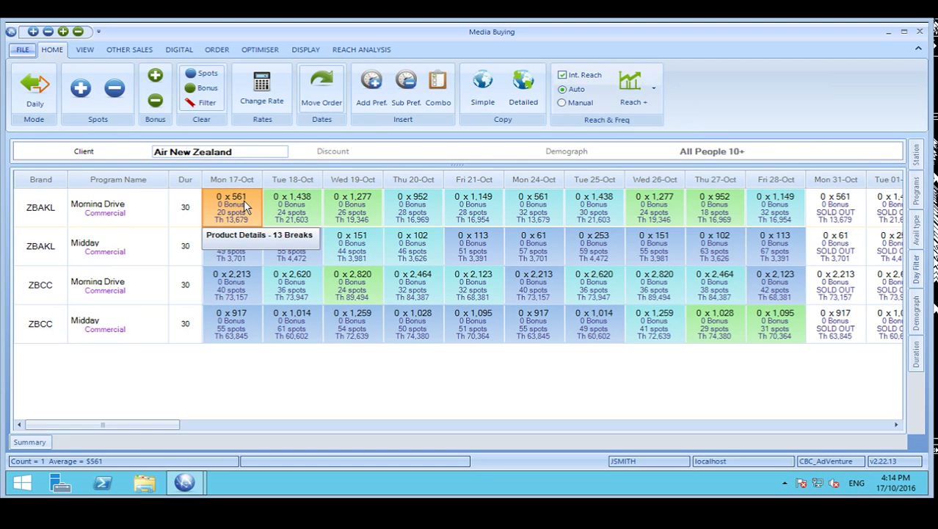
{"action": "left_click_drag", "start_coordinate": [244, 200], "coordinate": [476, 207]}
{"action": "left_click_drag", "start_coordinate": [475, 286], "coordinate": [482, 314]}
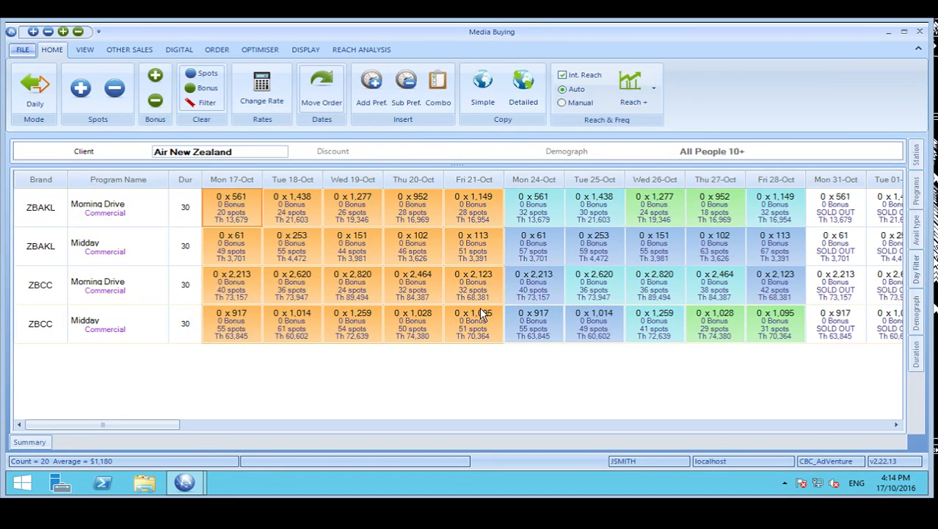
{"action": "right_click", "coordinate": [282, 241]}
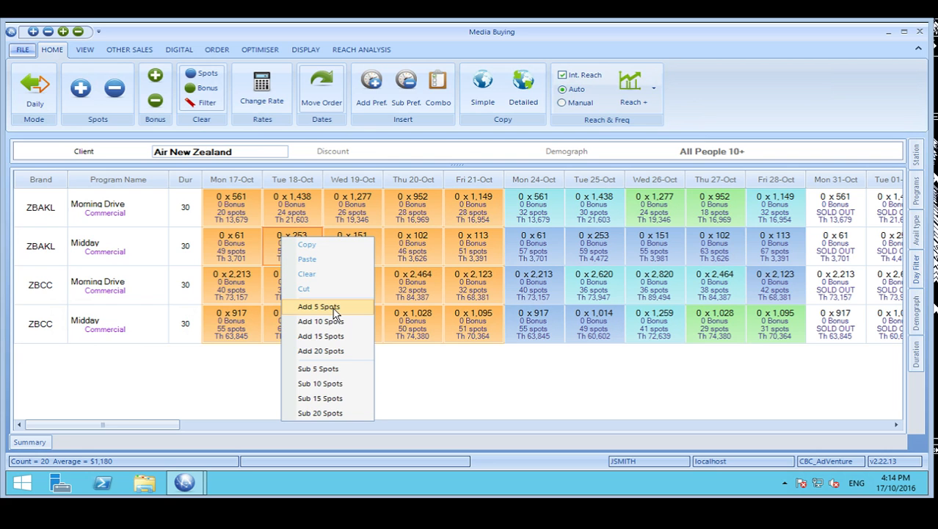
{"action": "left_click", "coordinate": [319, 307]}
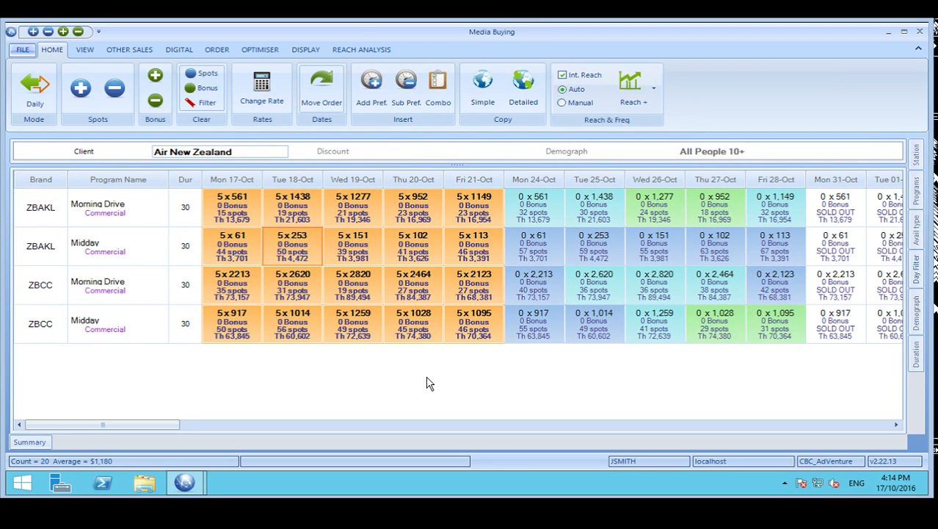
Step: Add one spot to both Morning Drive rows on 24-Oct and both Midday rows on 25-Oct, and select ZBCC Morning Drive on 26-Oct
{"action": "left_click", "coordinate": [526, 204]}
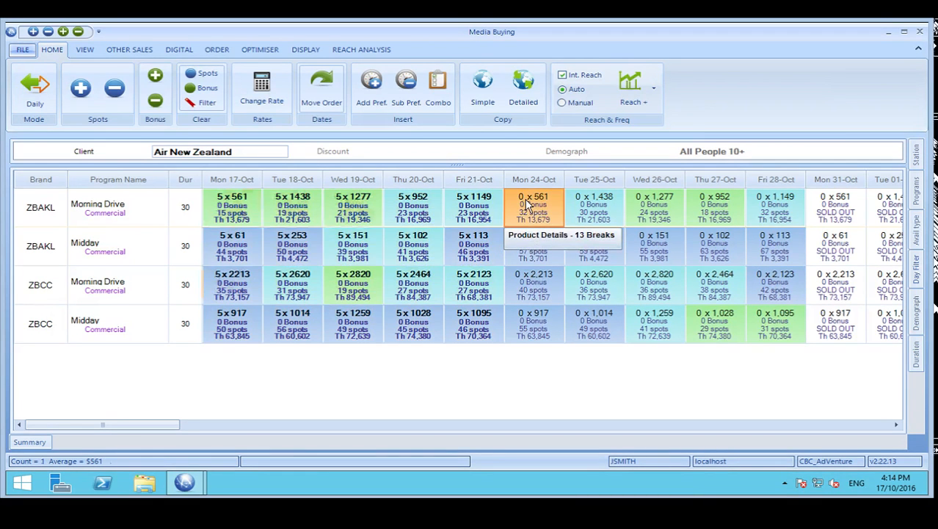
{"action": "left_click", "coordinate": [616, 252], "text": "ctrl"}
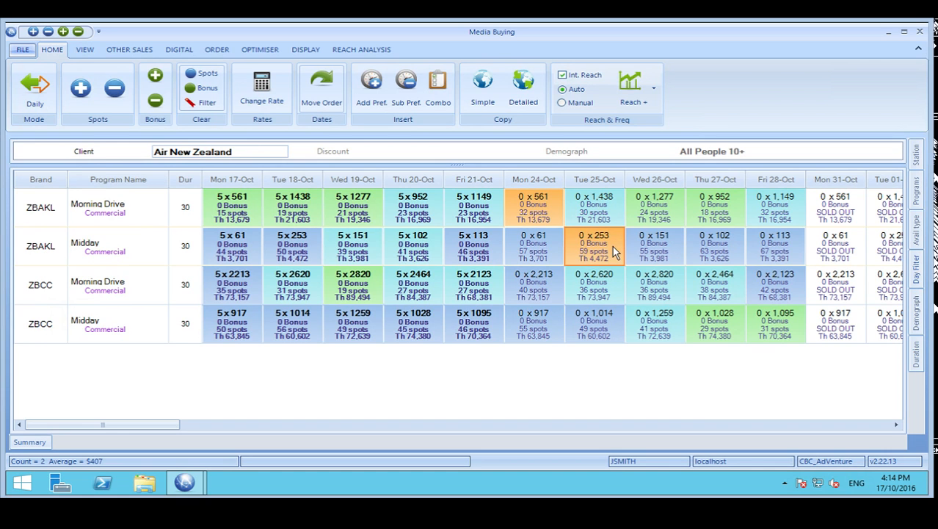
{"action": "left_click", "coordinate": [555, 272], "text": "ctrl"}
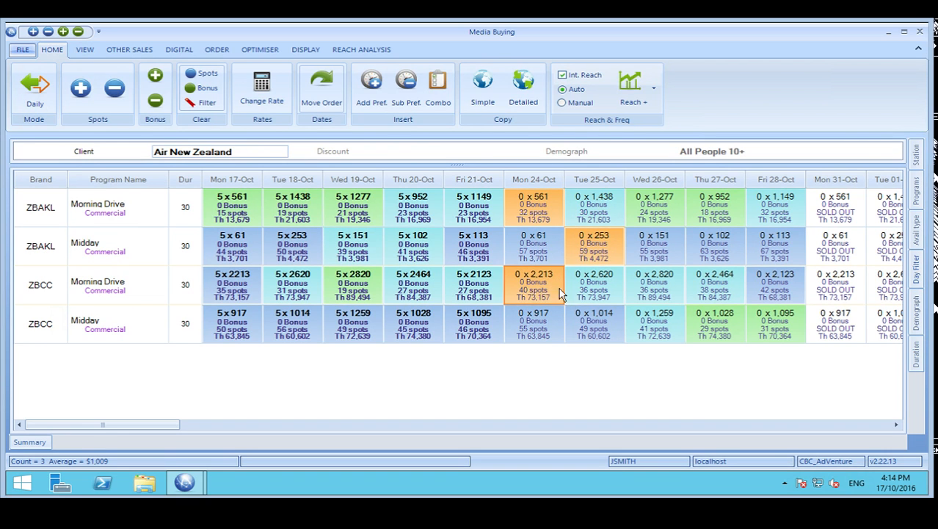
{"action": "left_click", "coordinate": [594, 325], "text": "ctrl"}
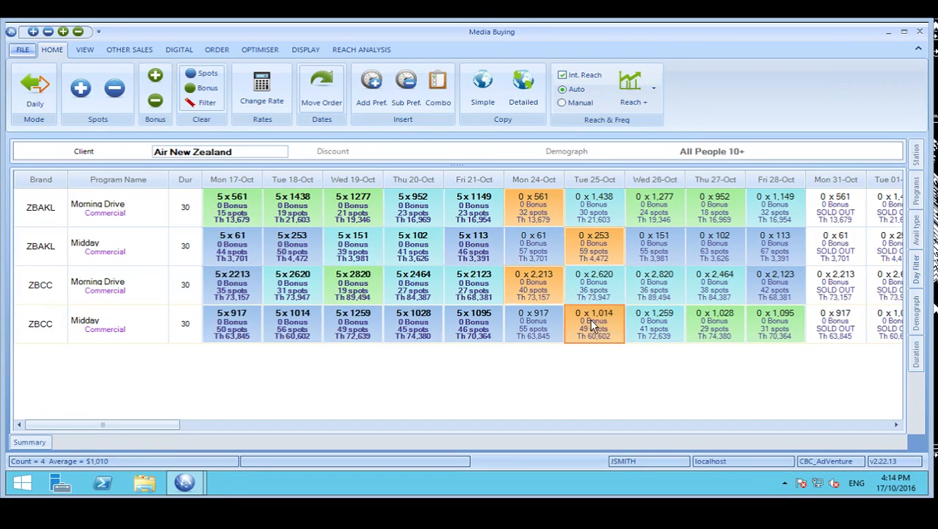
{"action": "left_click", "coordinate": [652, 289], "text": "ctrl"}
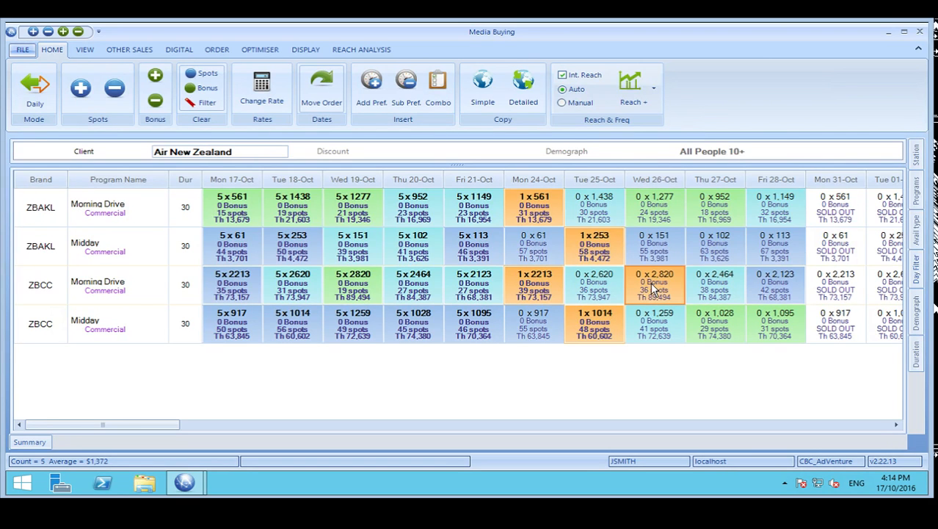
{"action": "key", "text": "plus"}
Step: Extend the selection with ZBAKL Midday on 27-Oct and ZBAKL Morning Drive on 28-Oct, and add two spots to every selected cell
{"action": "left_click", "coordinate": [723, 239], "text": "ctrl"}
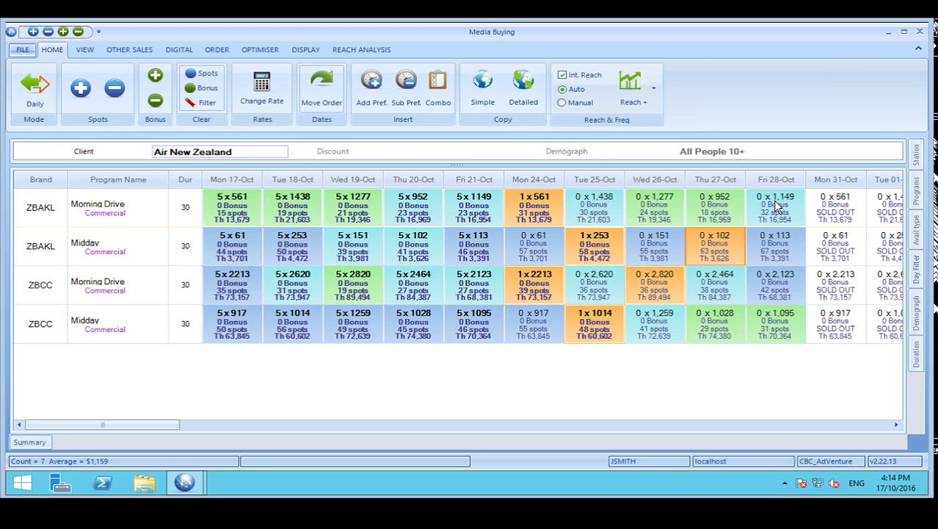
{"action": "left_click", "coordinate": [81, 88]}
{"action": "left_click", "coordinate": [81, 88]}
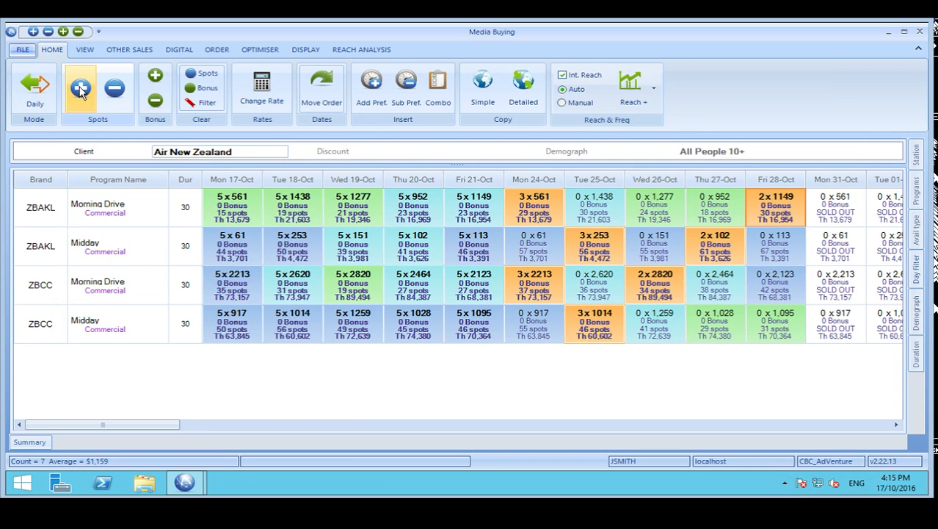
Step: Add three more spots to every selected cell, keeping the summary pinned open for the last two additions and restoring auto-hide
{"action": "left_click", "coordinate": [81, 89]}
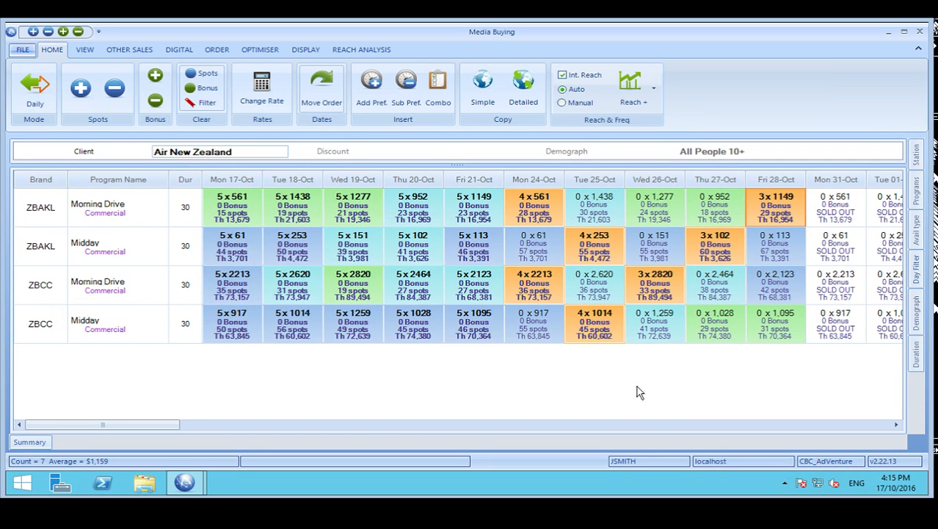
{"action": "left_click", "coordinate": [49, 440]}
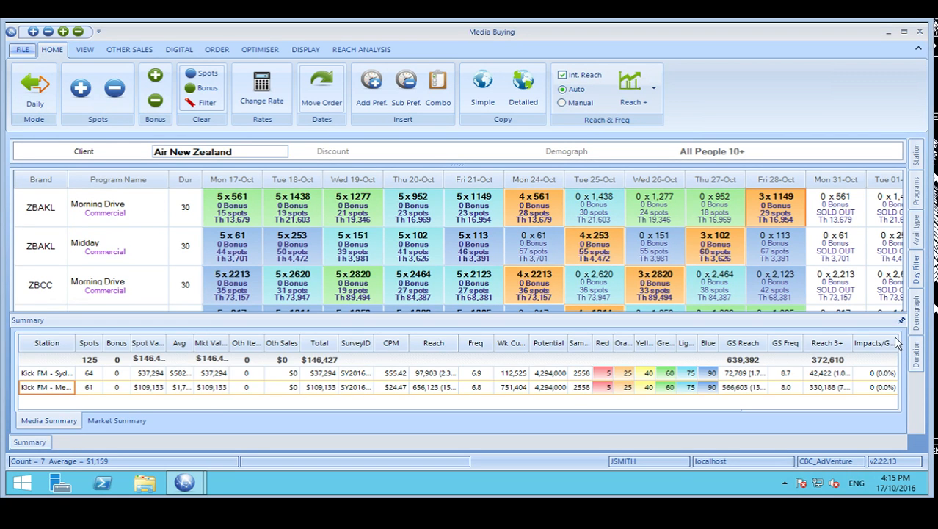
{"action": "left_click", "coordinate": [902, 321]}
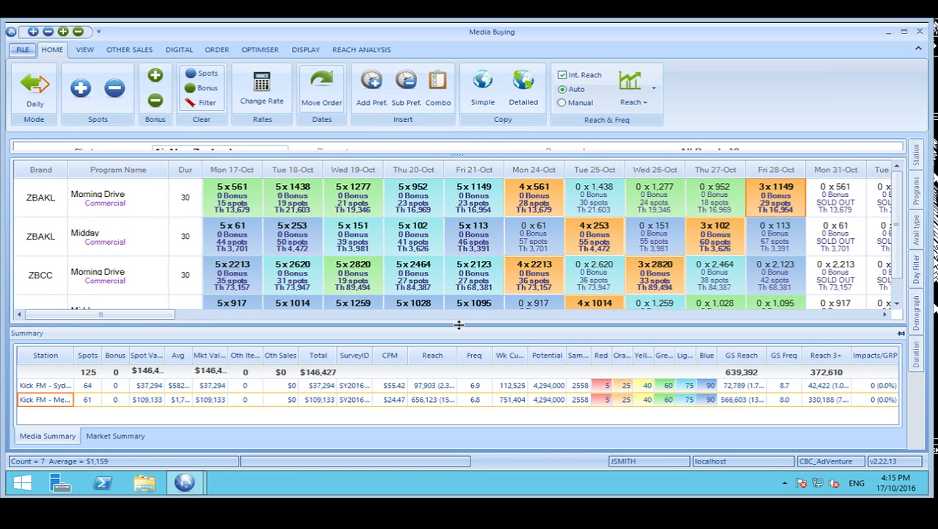
{"action": "left_click", "coordinate": [81, 88]}
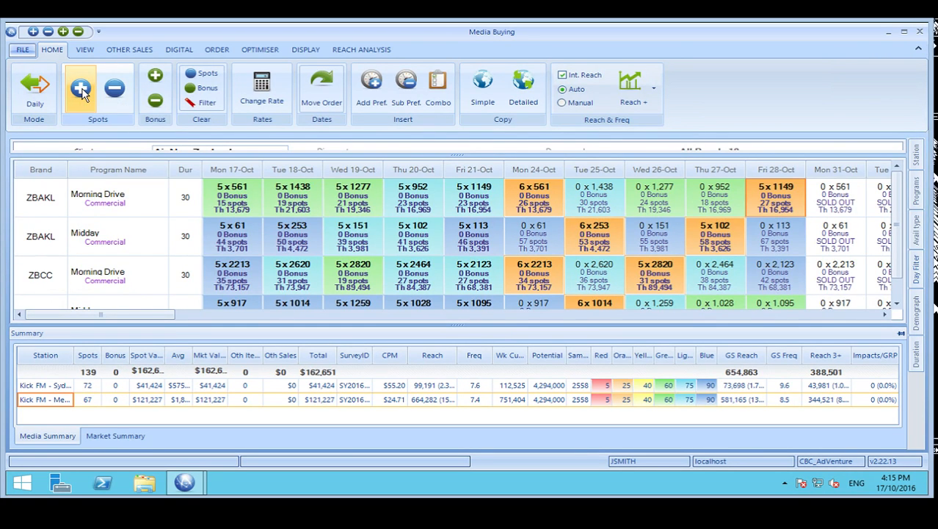
{"action": "left_click", "coordinate": [901, 333]}
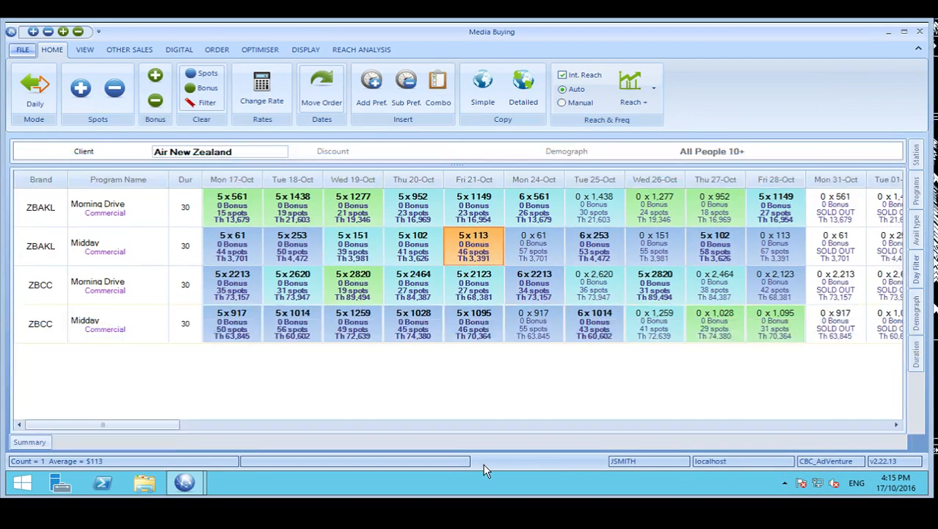
Step: Hide the Bonus and Thousands figures in the grid cells, leaving only spots, rates and spot avails
{"action": "left_click", "coordinate": [87, 50]}
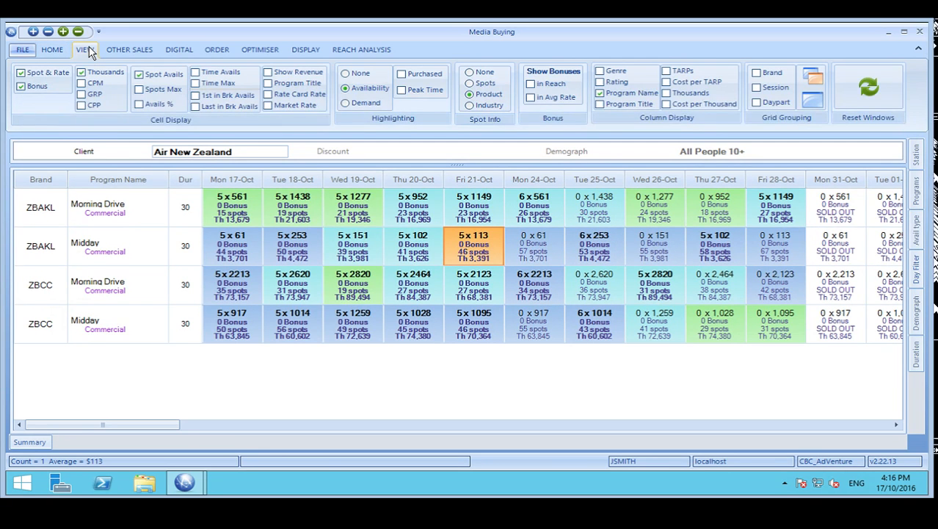
{"action": "left_click", "coordinate": [22, 87]}
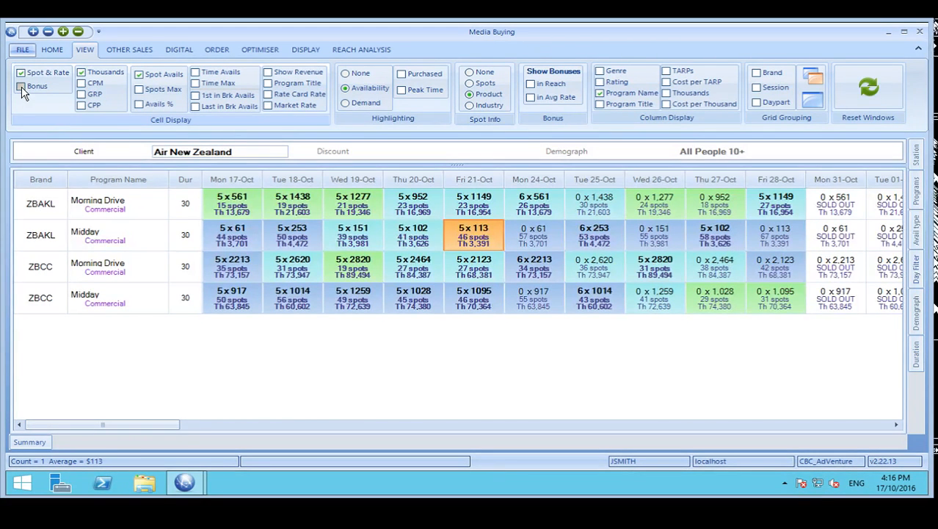
{"action": "left_click", "coordinate": [119, 98]}
{"action": "left_click", "coordinate": [82, 74]}
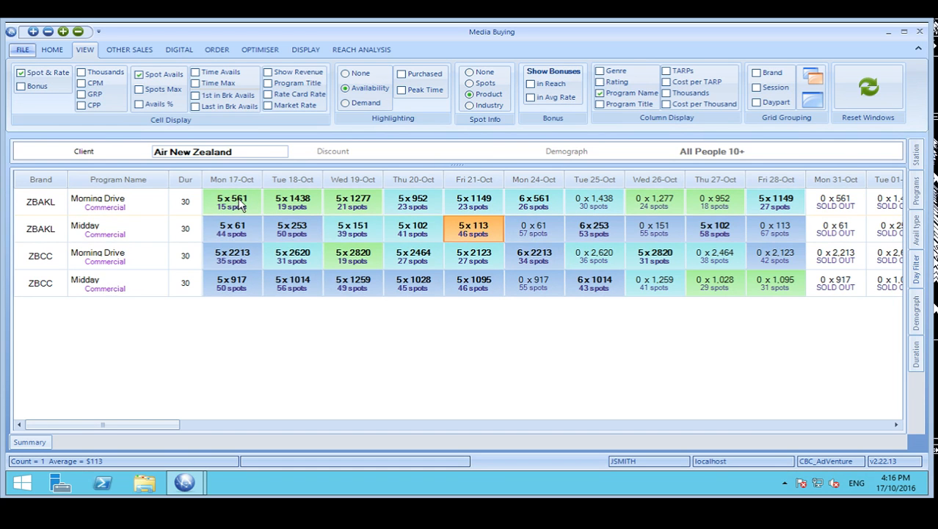
{"action": "mouse_move", "coordinate": [241, 206]}
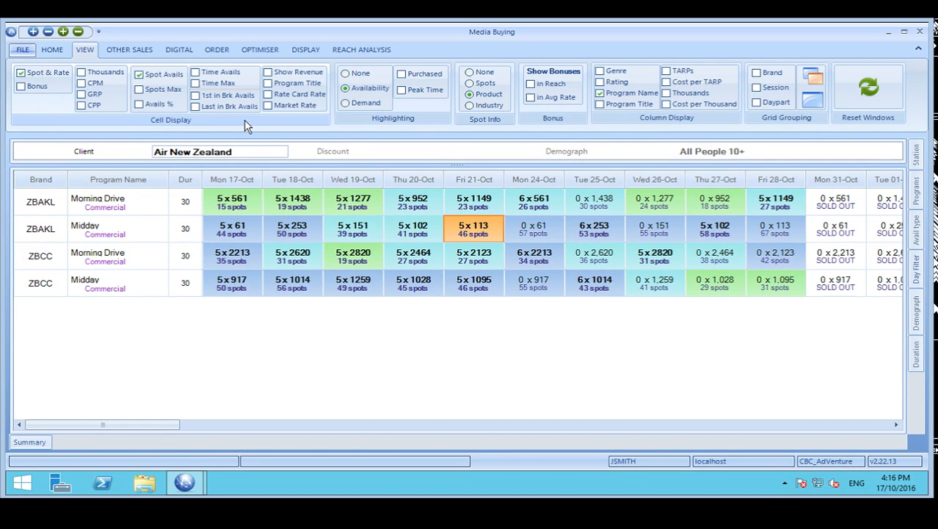
Step: Start a preferred time slot for the ZBAKL 0830-1200 Midday session, with a preferred time of 8:30 AM to 8:45 AM
{"action": "left_click", "coordinate": [61, 50]}
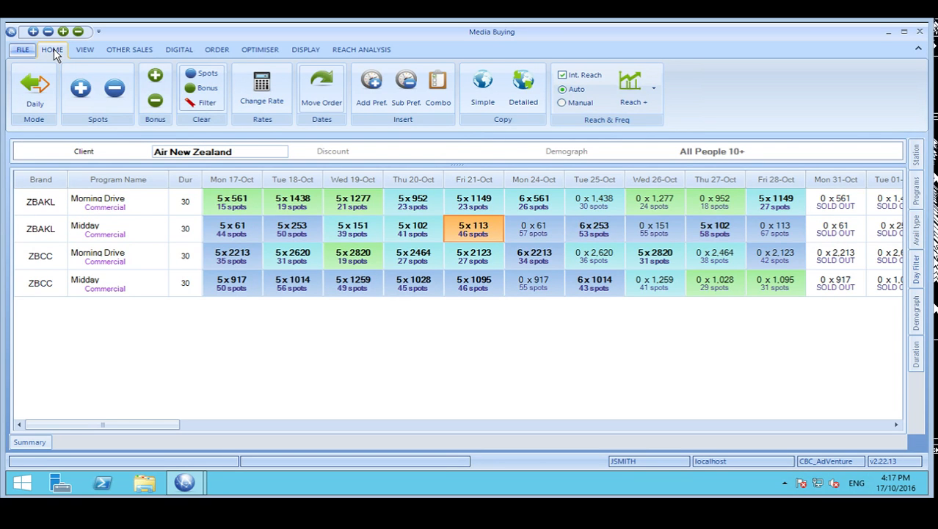
{"action": "left_click", "coordinate": [375, 87]}
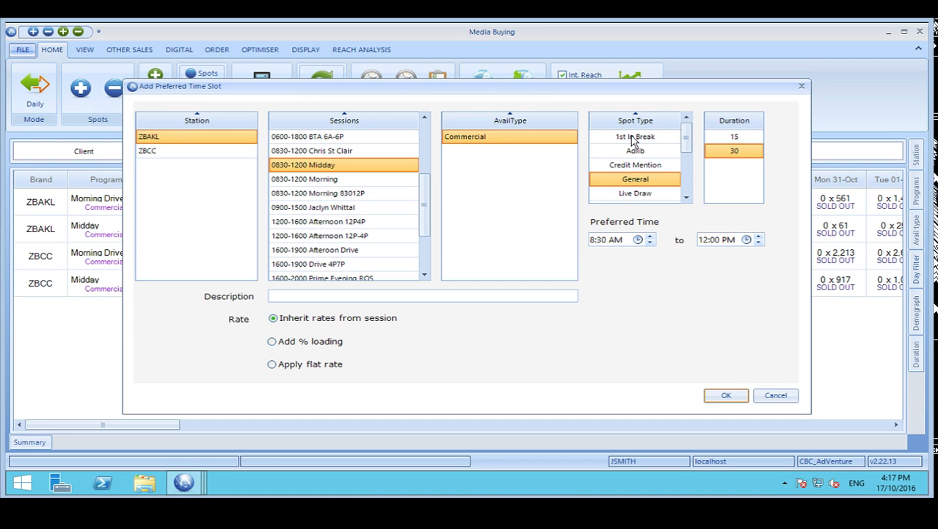
{"action": "double_click", "coordinate": [699, 240]}
{"action": "type", "text": "1"}
{"action": "type", "text": "8:"}
{"action": "type", "text": "45"}
{"action": "left_click", "coordinate": [725, 240]}
{"action": "type", "text": "a"}
Step: Describe the preferred slot as MORNING NEWS, apply a 50% rate loading and create it
{"action": "left_click", "coordinate": [427, 295]}
{"action": "type", "text": "MORNING NEWS"}
{"action": "left_click", "coordinate": [273, 342]}
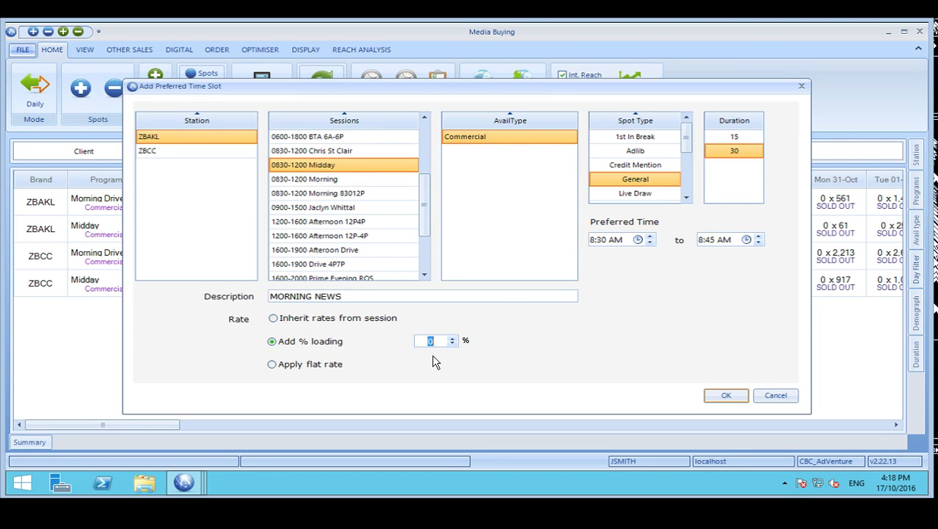
{"action": "type", "text": "50"}
{"action": "left_click", "coordinate": [723, 396]}
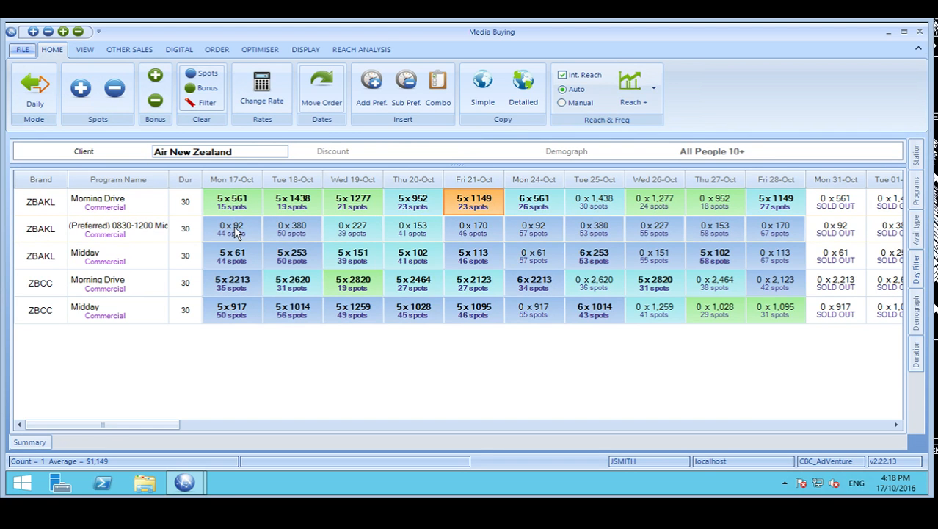
Step: Add one spot to the ZBAKL preferred Midday row on each day from Mon 17-Oct to Fri 21-Oct
{"action": "left_click_drag", "start_coordinate": [236, 231], "coordinate": [359, 229]}
{"action": "left_click_drag", "start_coordinate": [433, 229], "coordinate": [464, 231]}
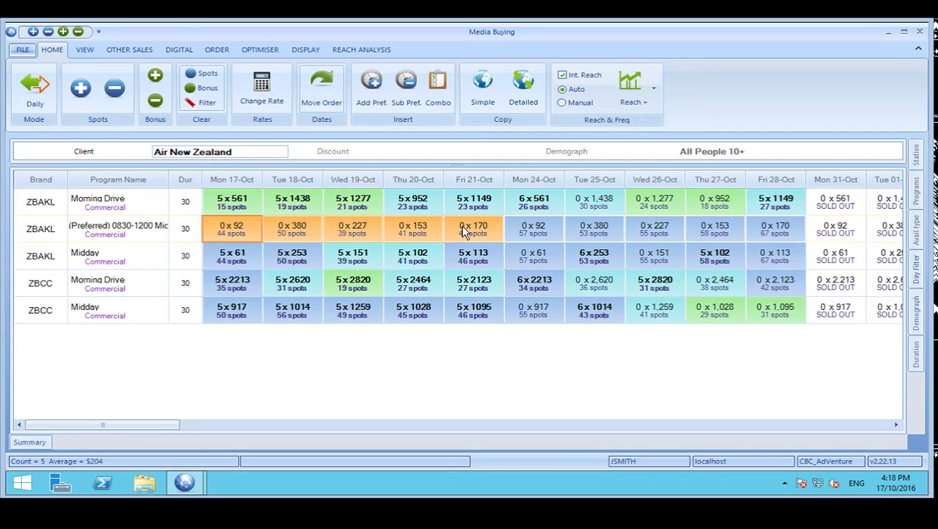
{"action": "left_click", "coordinate": [80, 88]}
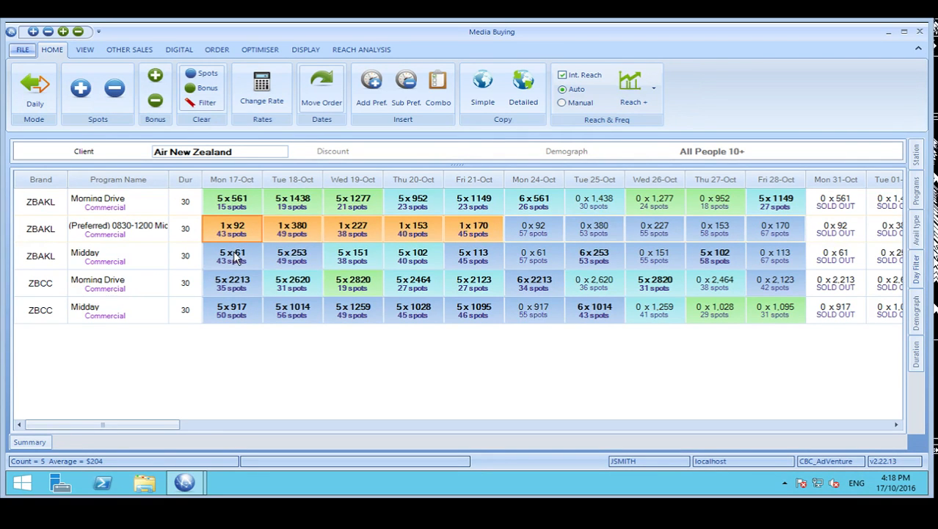
Step: Enter the comment "Outside Broadcast Van" for the ZBAKL Events sale item and add one to the booking for 17-10-2016
{"action": "left_click", "coordinate": [134, 56]}
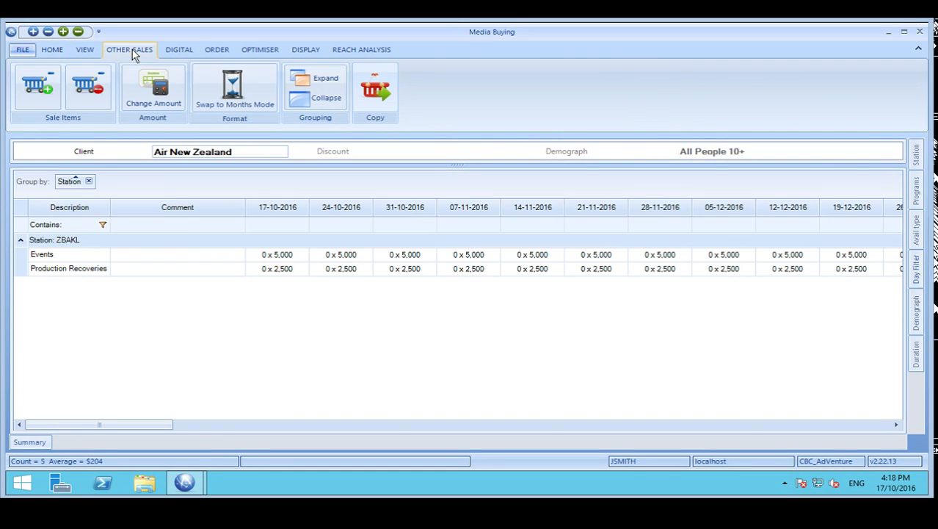
{"action": "left_click", "coordinate": [180, 256]}
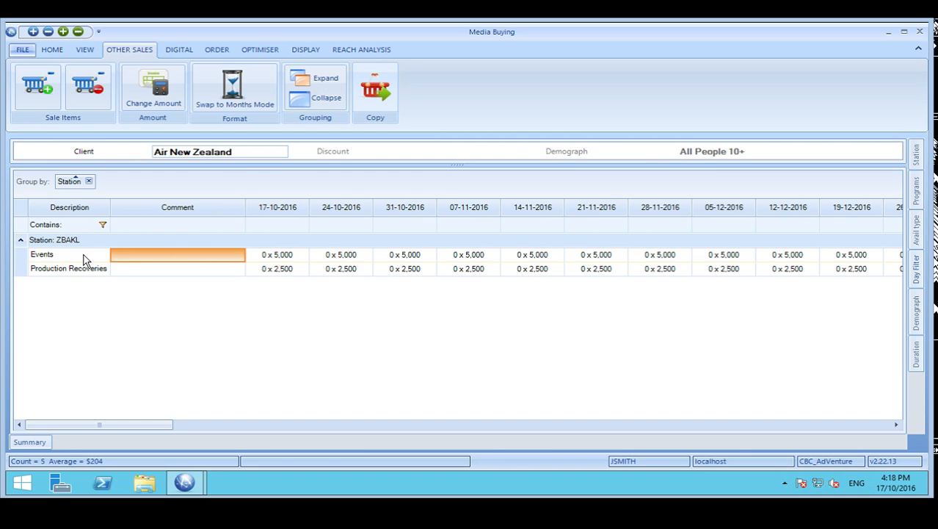
{"action": "left_click", "coordinate": [130, 256]}
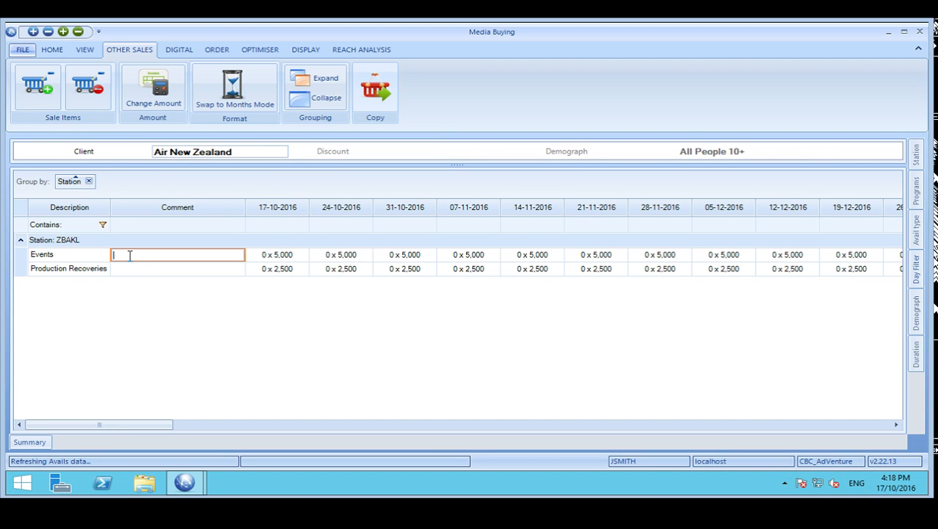
{"action": "type", "text": "Out"}
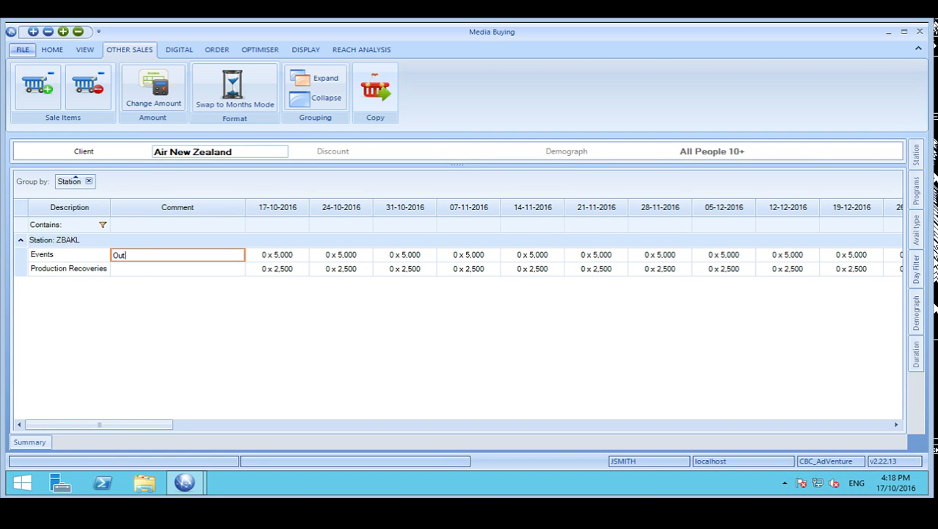
{"action": "type", "text": "side Broadcast Van"}
{"action": "key", "text": "Return"}
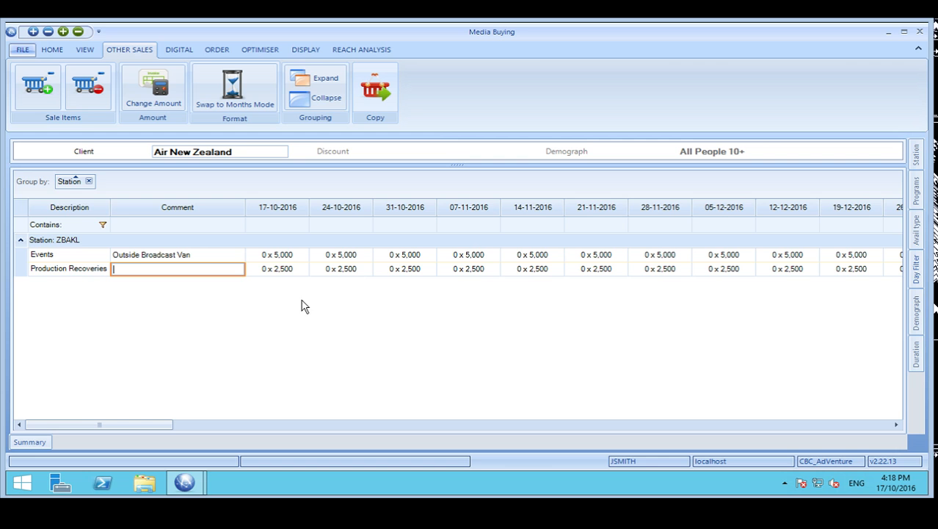
{"action": "left_click", "coordinate": [284, 256]}
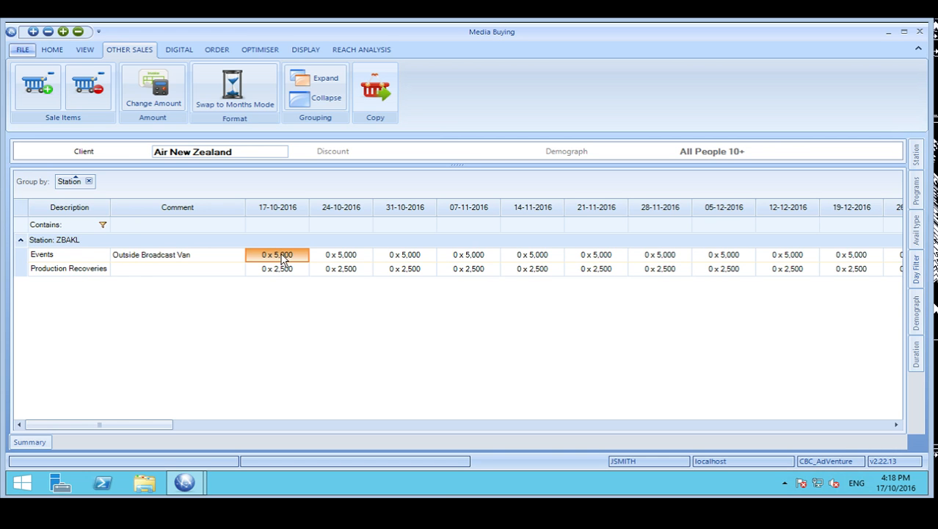
{"action": "left_click", "coordinate": [38, 87]}
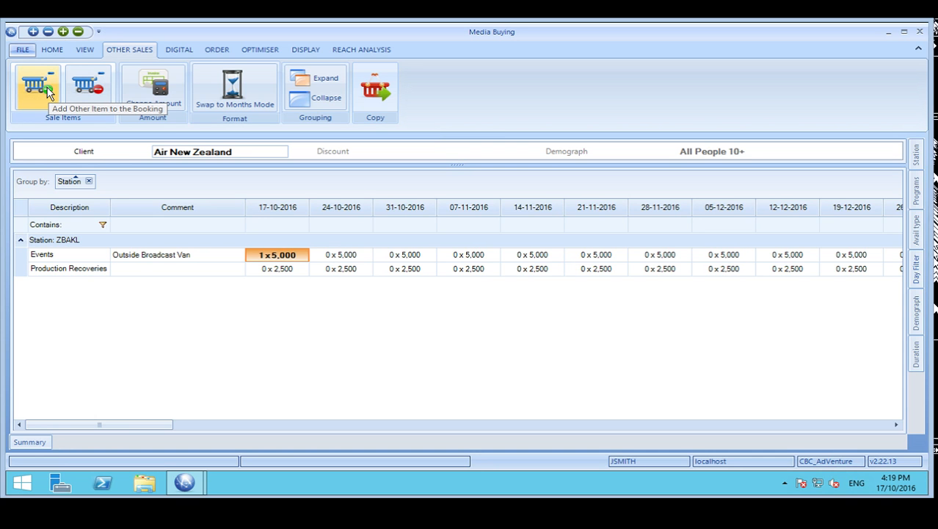
Step: Review the order's detail lines for both stations, expanding the ZBCC group
{"action": "left_click", "coordinate": [219, 50]}
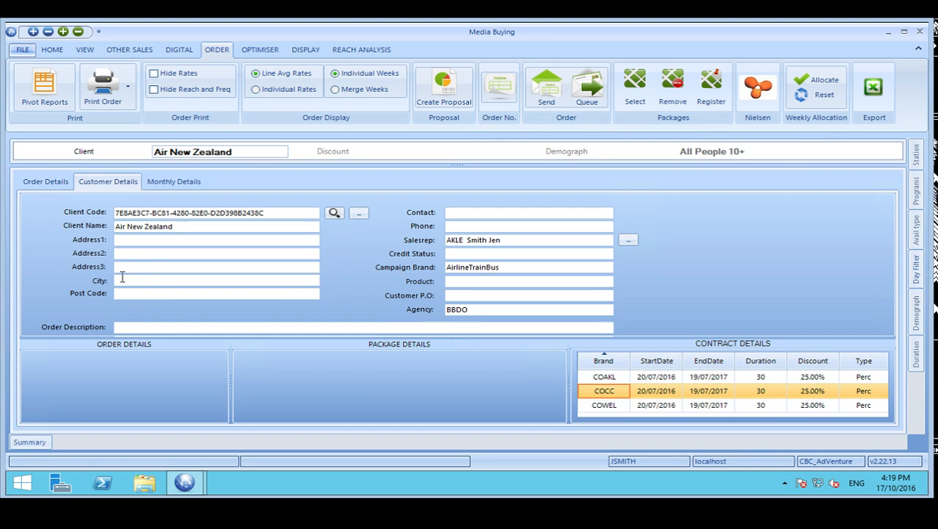
{"action": "left_click", "coordinate": [45, 183]}
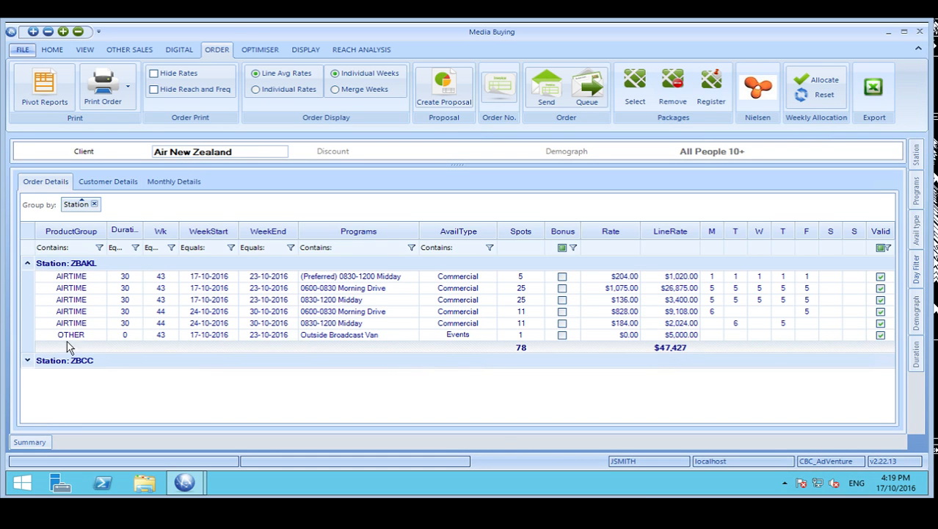
{"action": "left_click", "coordinate": [28, 361]}
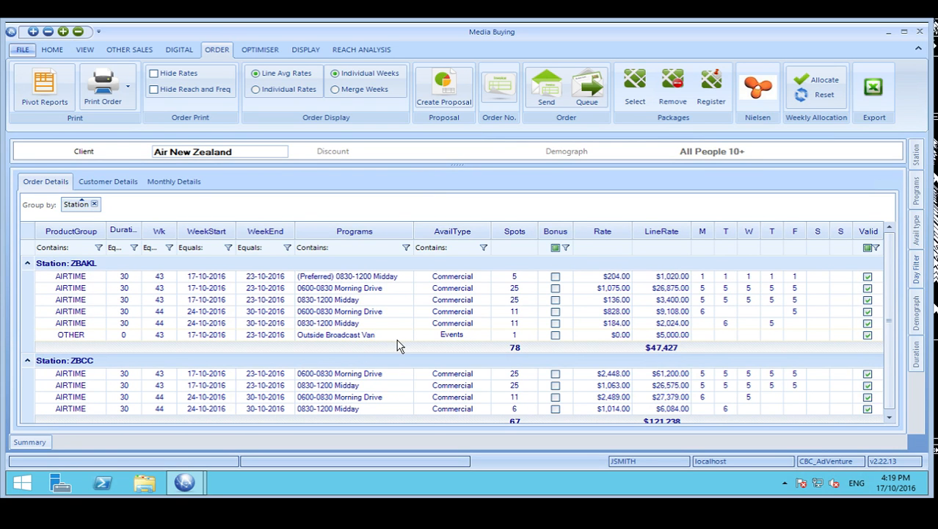
Step: Print the order to an Excel workbook, view its ZBAKL sheet and return to Media Buying
{"action": "left_click", "coordinate": [113, 94]}
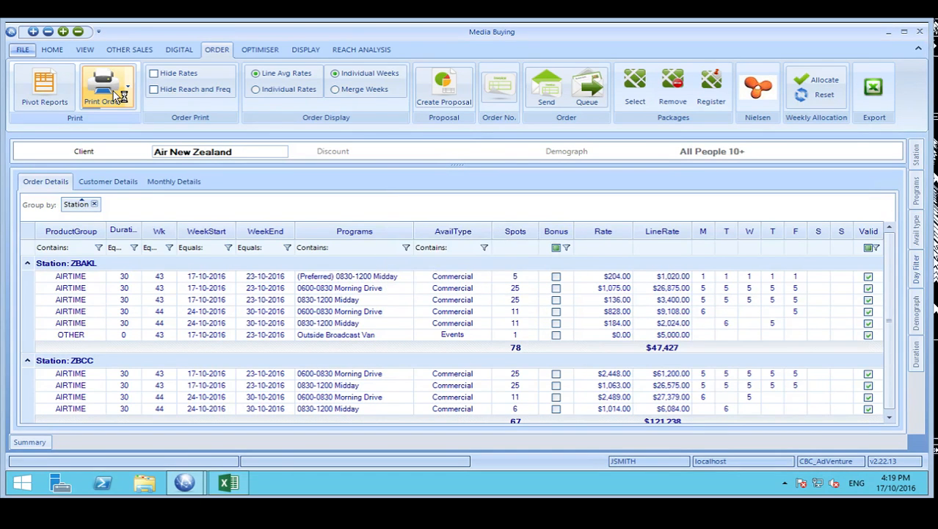
{"action": "left_click", "coordinate": [232, 485]}
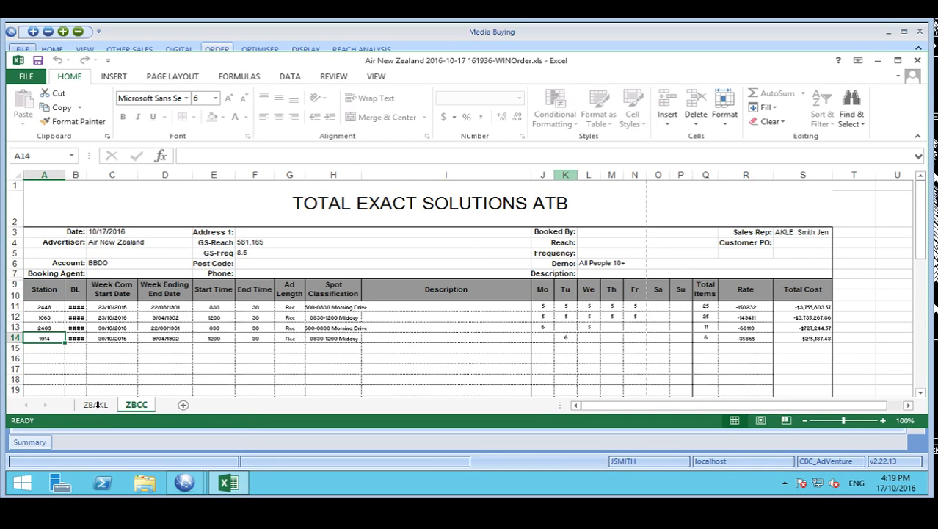
{"action": "left_click", "coordinate": [97, 405]}
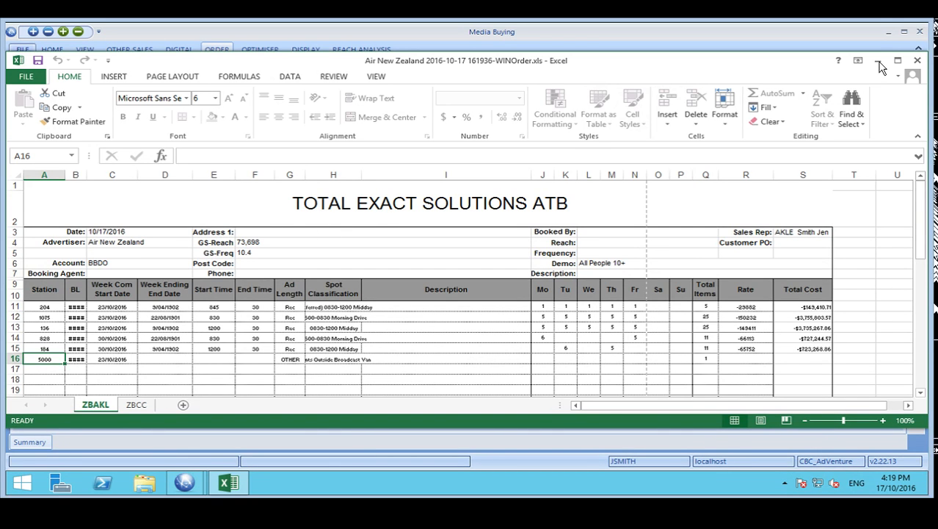
{"action": "left_click", "coordinate": [878, 61]}
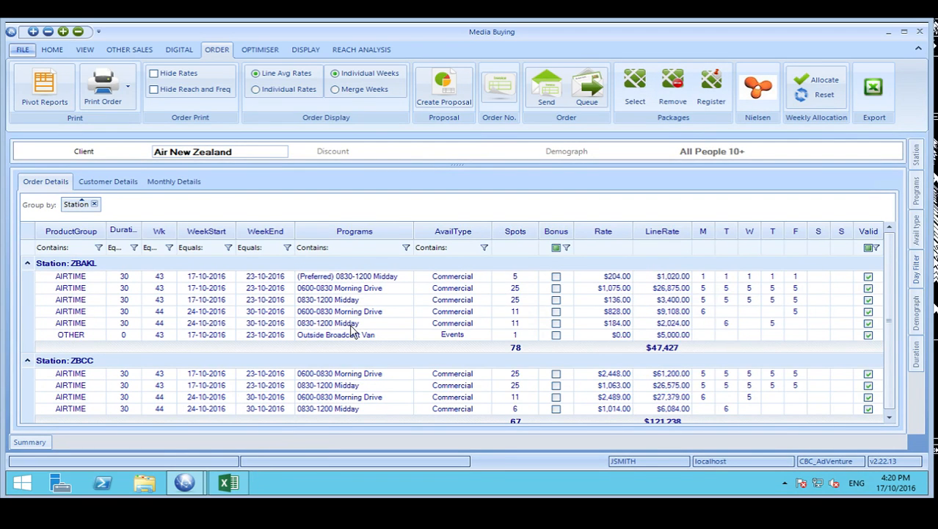
Step: Create a proposal from the Sample8.doc template and view the resulting Word document from its first page
{"action": "left_click", "coordinate": [443, 88]}
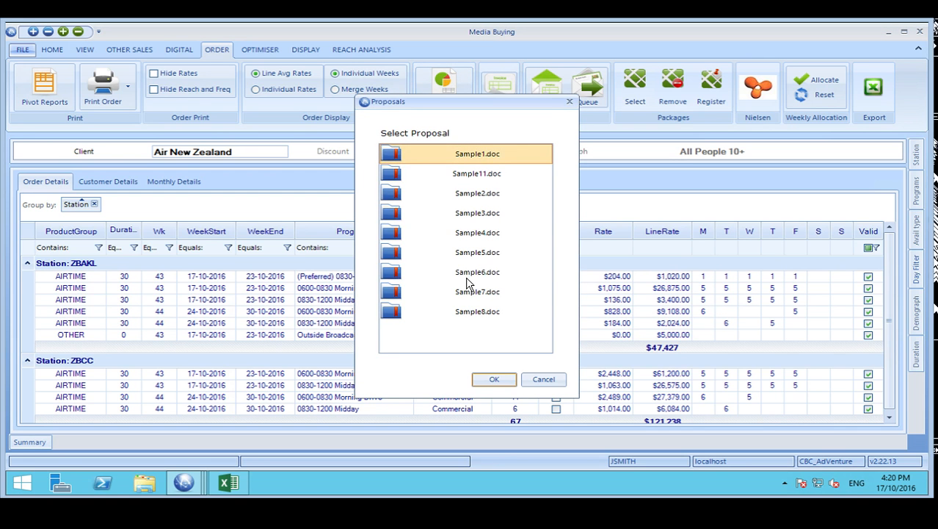
{"action": "left_click", "coordinate": [478, 313]}
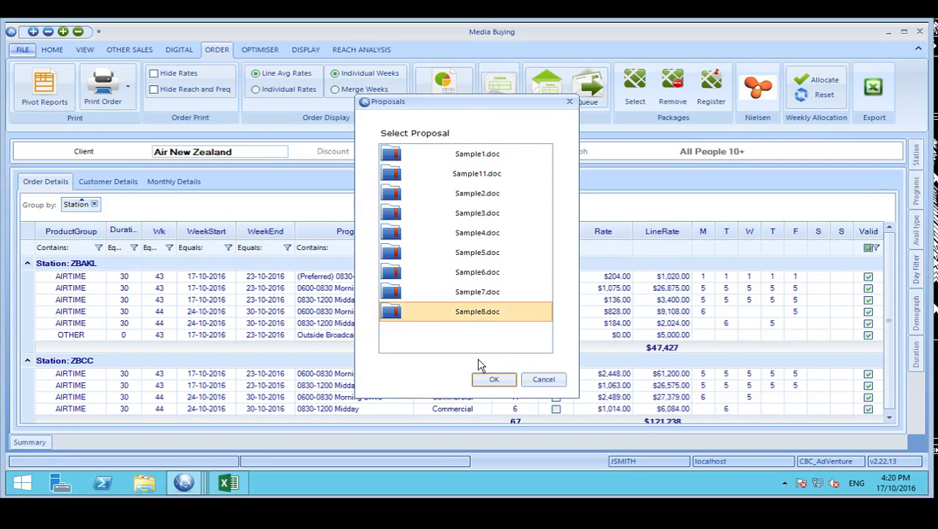
{"action": "left_click", "coordinate": [495, 379]}
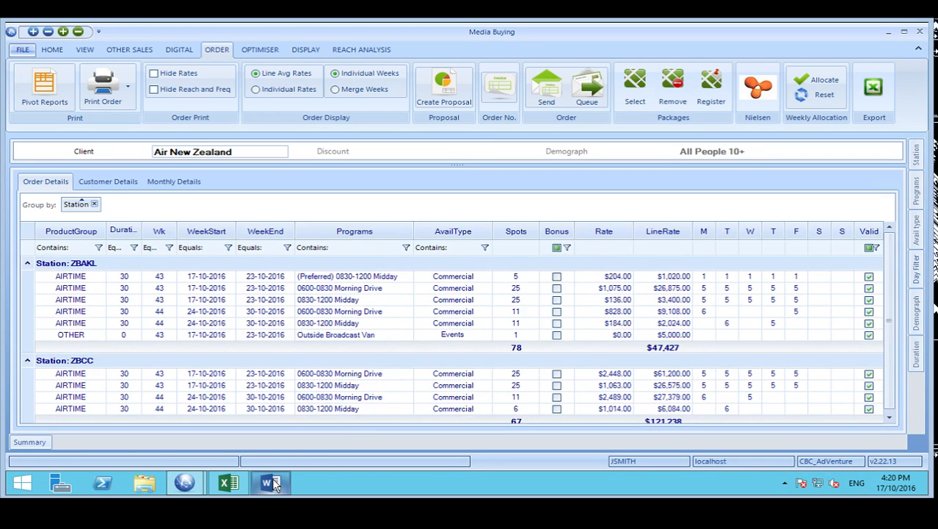
{"action": "mouse_move", "coordinate": [273, 485]}
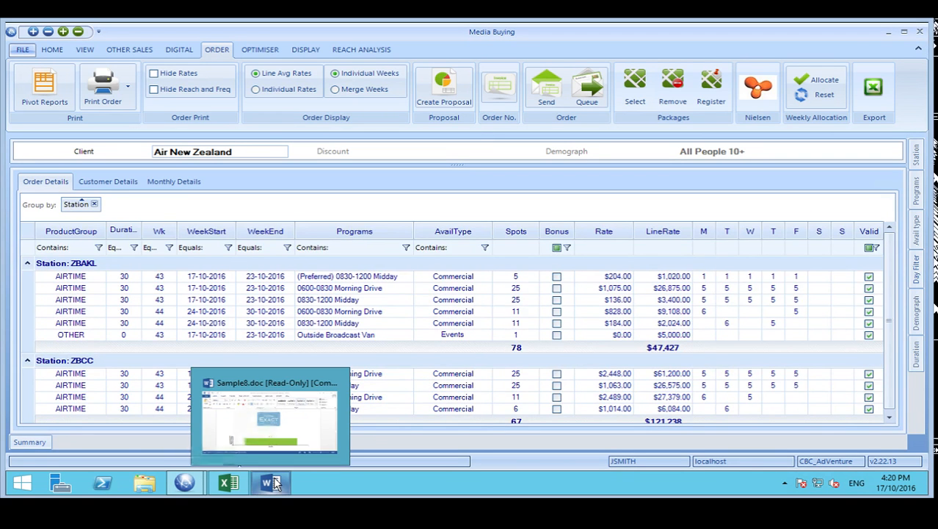
{"action": "left_click", "coordinate": [310, 411]}
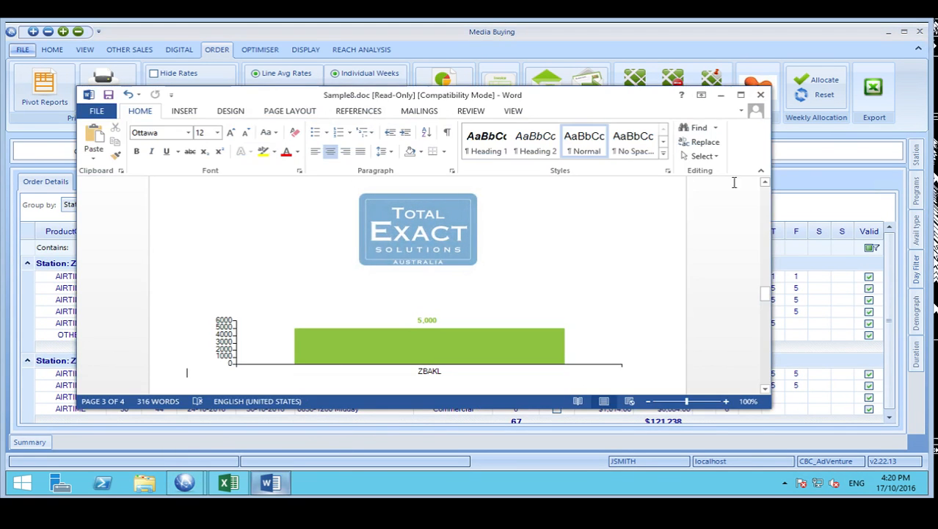
{"action": "left_click_drag", "start_coordinate": [765, 296], "coordinate": [764, 200]}
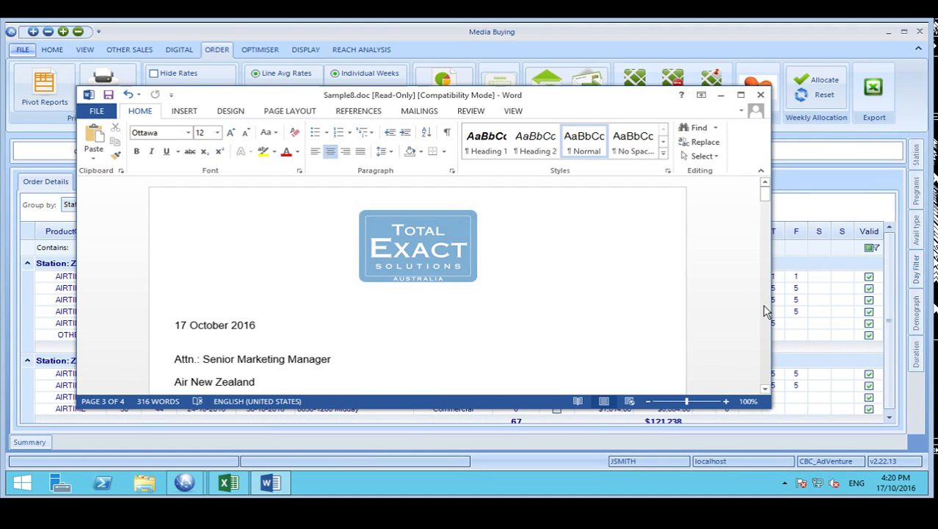
Step: Read through the Word proposal's campaign letter, spend and spots summary tables and station charts, and return to Media Buying
{"action": "left_click", "coordinate": [765, 311]}
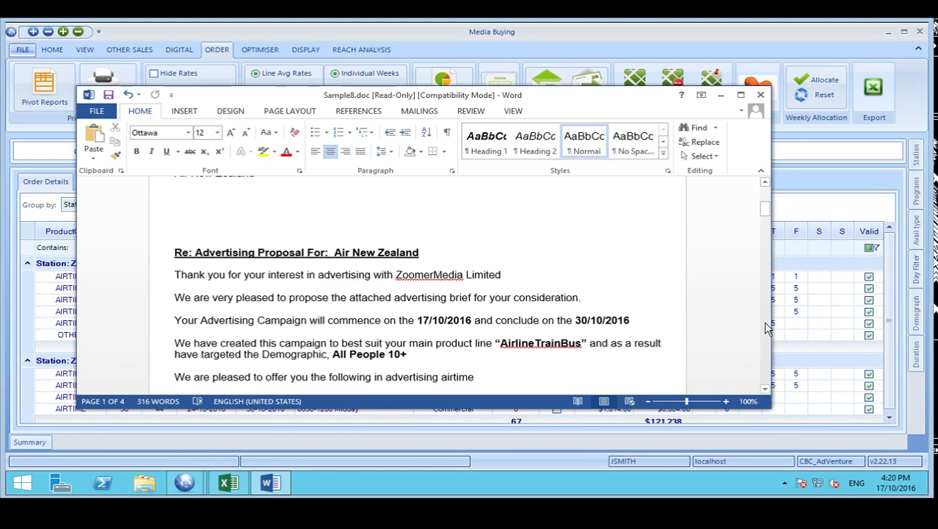
{"action": "left_click", "coordinate": [765, 328]}
{"action": "left_click", "coordinate": [766, 332]}
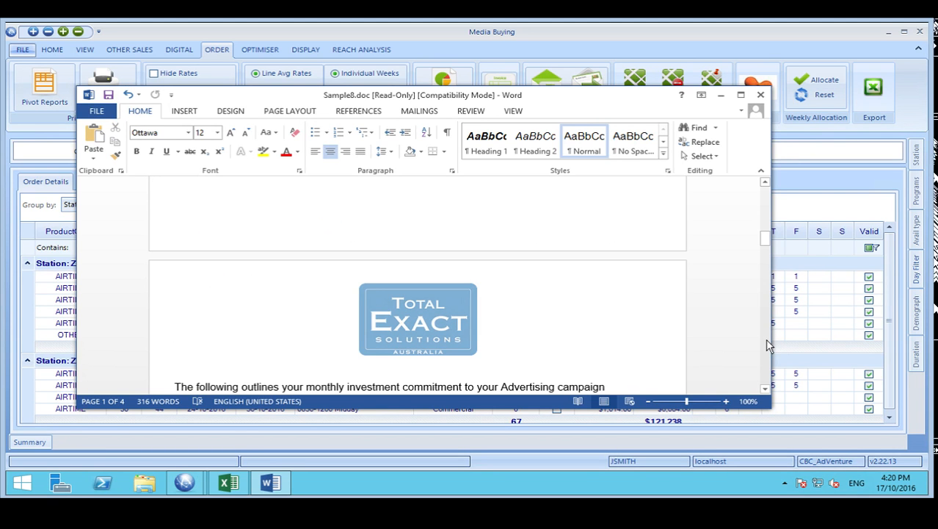
{"action": "left_click", "coordinate": [768, 349]}
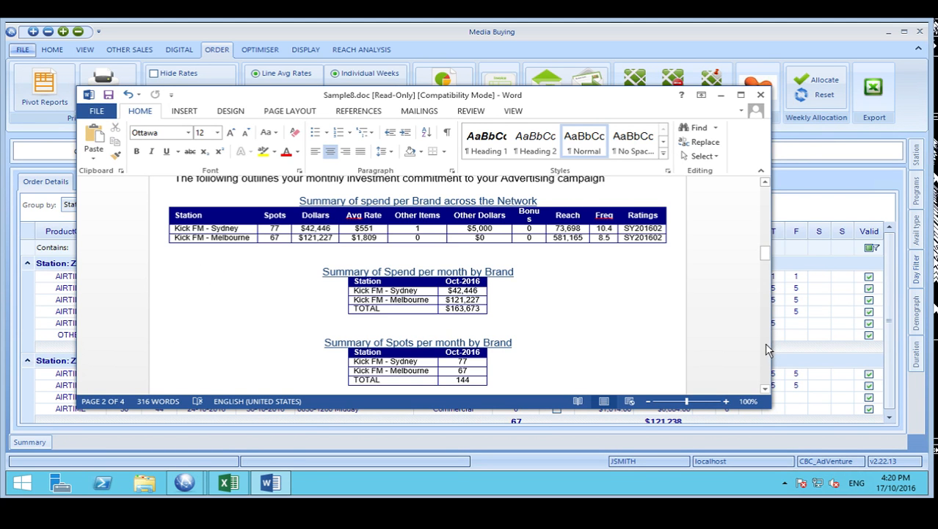
{"action": "left_click", "coordinate": [767, 357]}
{"action": "left_click", "coordinate": [766, 365]}
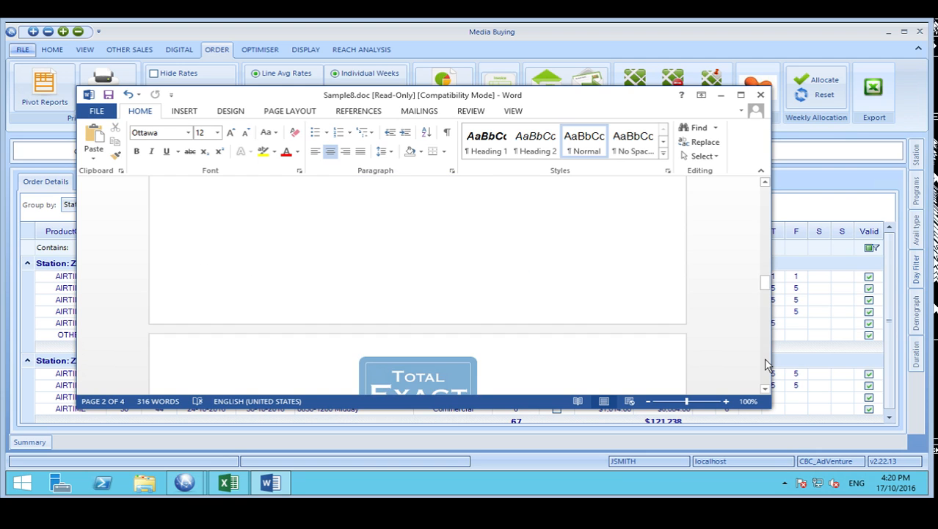
{"action": "left_click", "coordinate": [765, 365]}
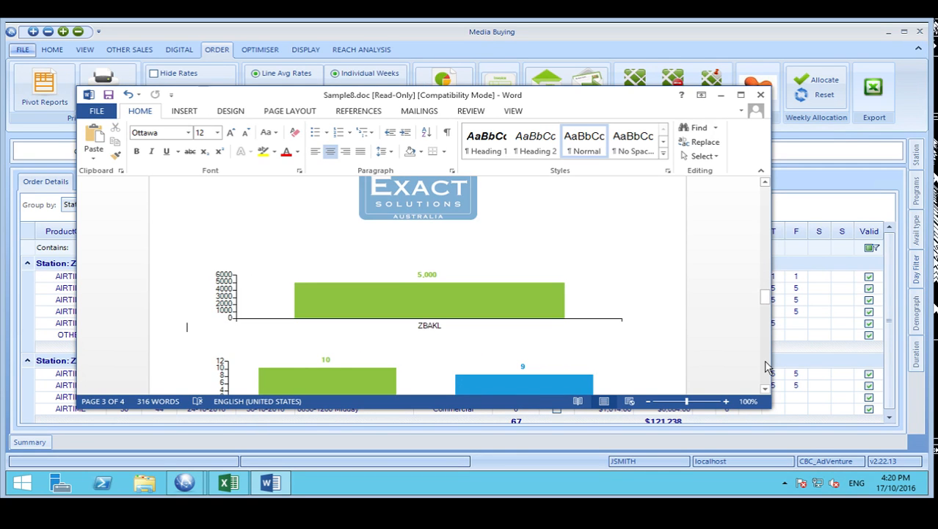
{"action": "left_click", "coordinate": [765, 366]}
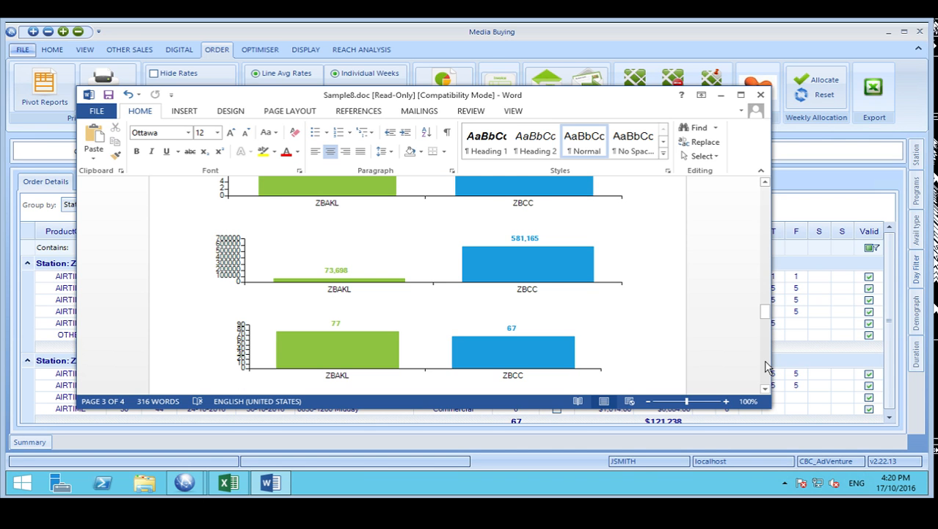
{"action": "left_click", "coordinate": [722, 100]}
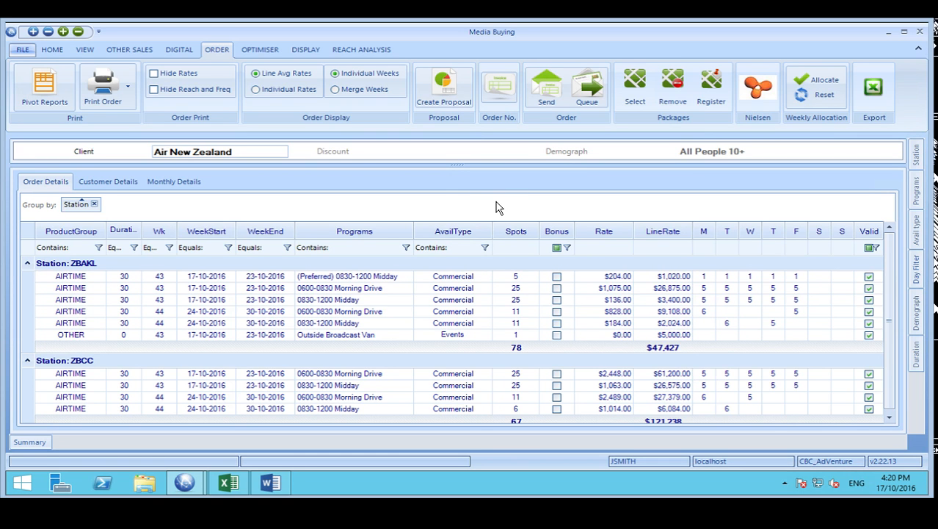
Step: Export the Air New Zealand order to the traffic system and view the station order numbers in its customer details
{"action": "left_click", "coordinate": [550, 96]}
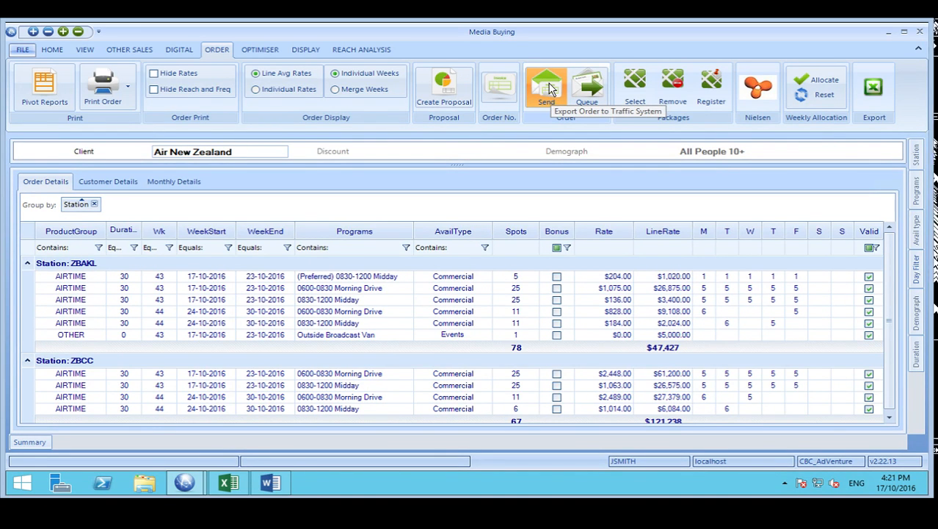
{"action": "left_click", "coordinate": [549, 90]}
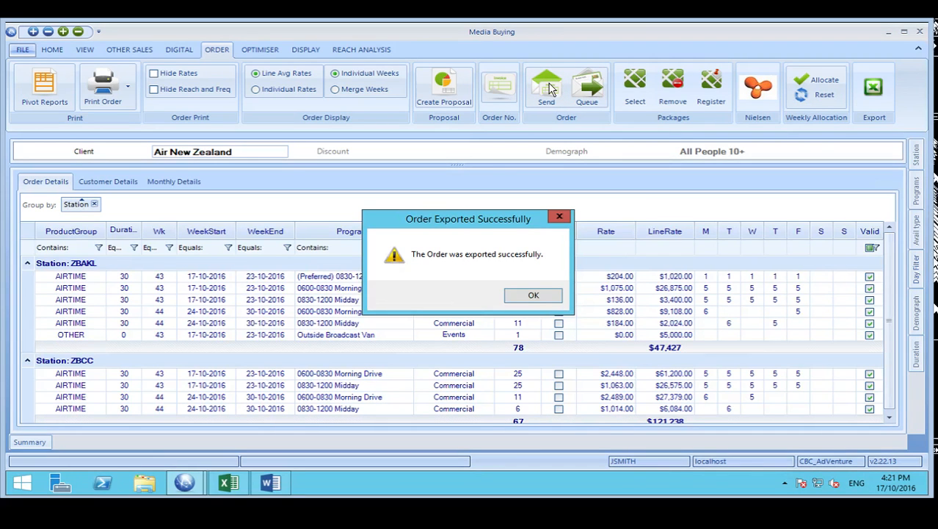
{"action": "left_click", "coordinate": [534, 296]}
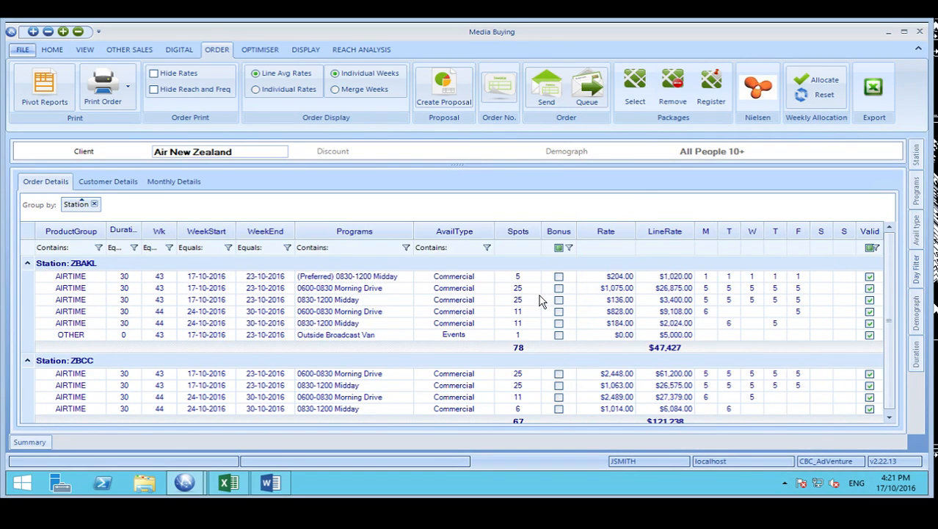
{"action": "left_click", "coordinate": [118, 183]}
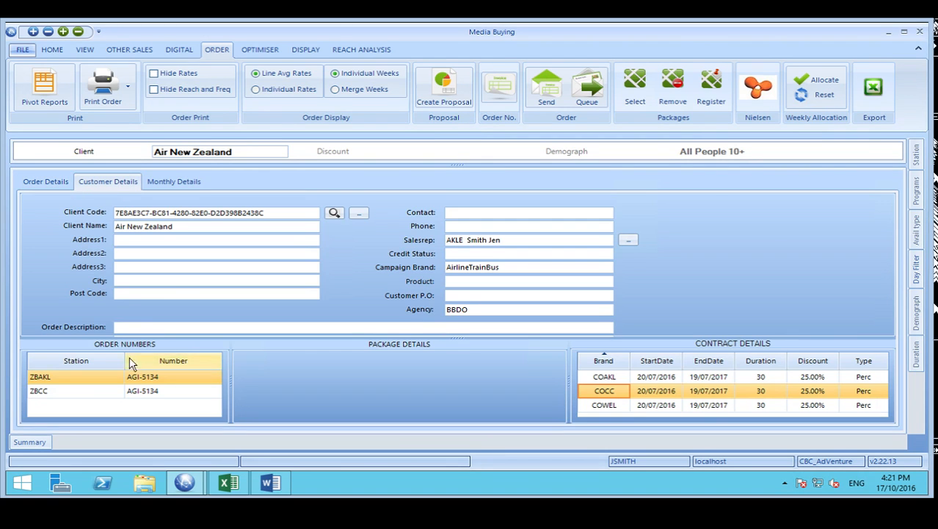